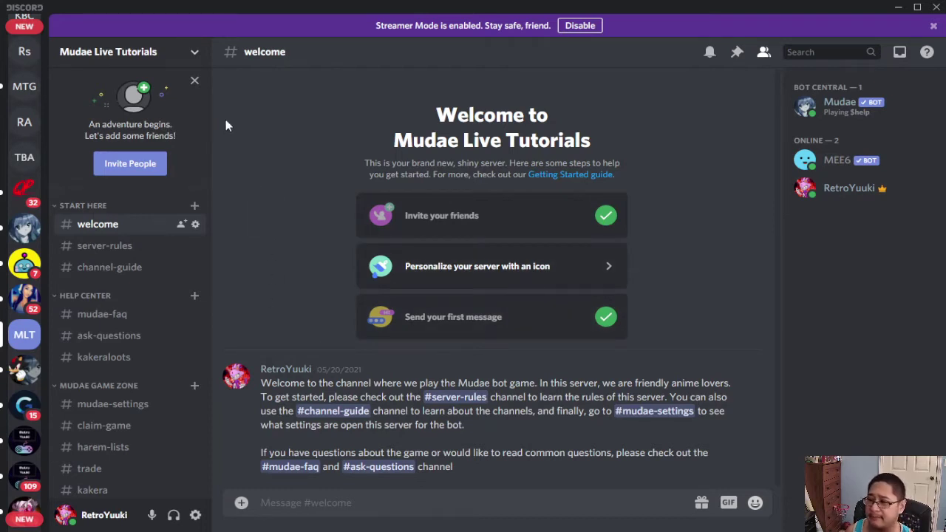
Step: Open the role list in the Mudae Live Tutorials server settings
{"action": "left_click", "coordinate": [152, 57]}
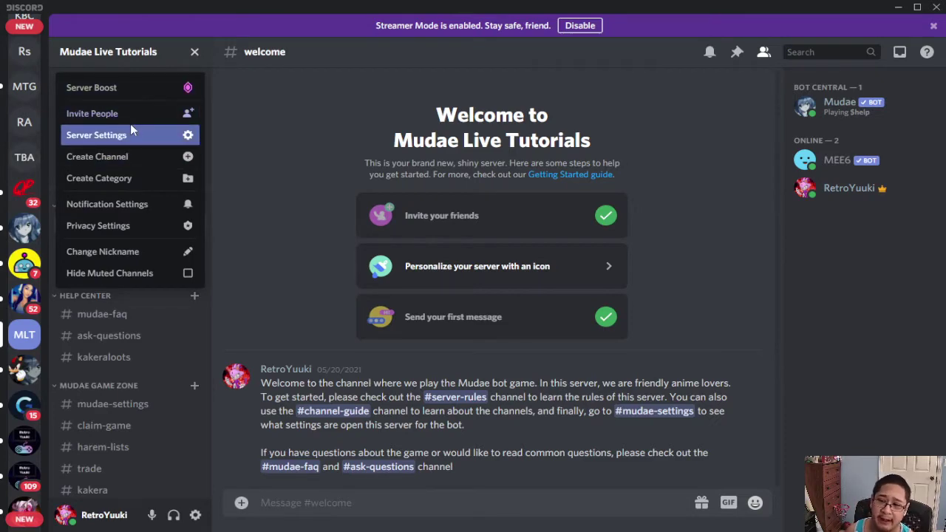
{"action": "left_click", "coordinate": [152, 136]}
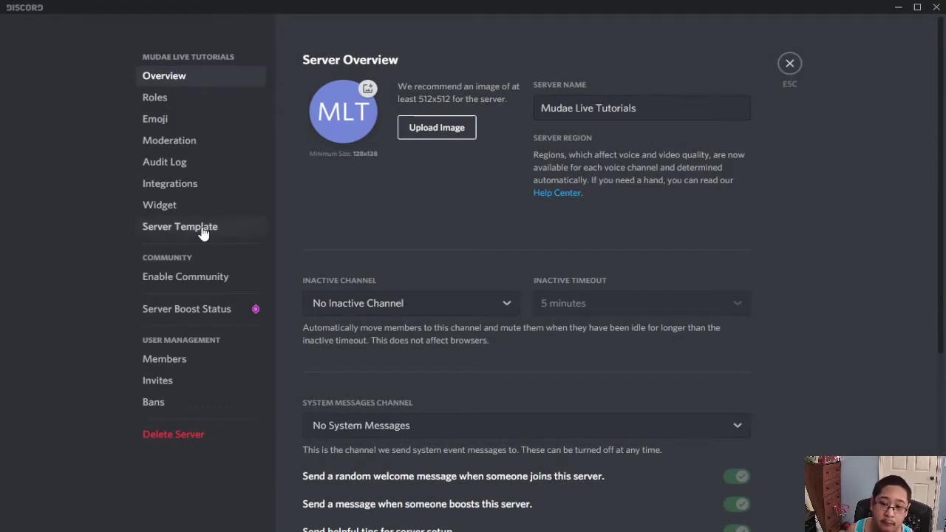
{"action": "left_click", "coordinate": [186, 94]}
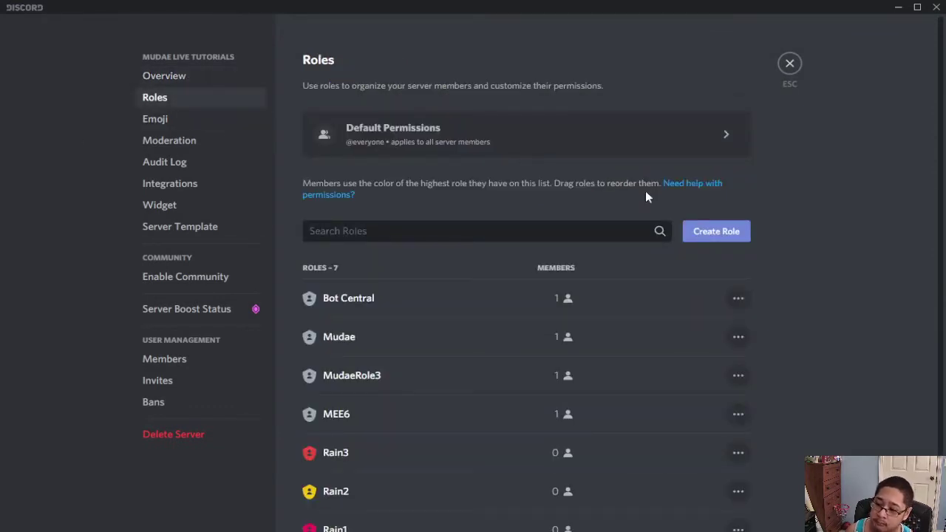
{"action": "scroll", "coordinate": [556, 168], "scroll_direction": "down", "scroll_amount": 1}
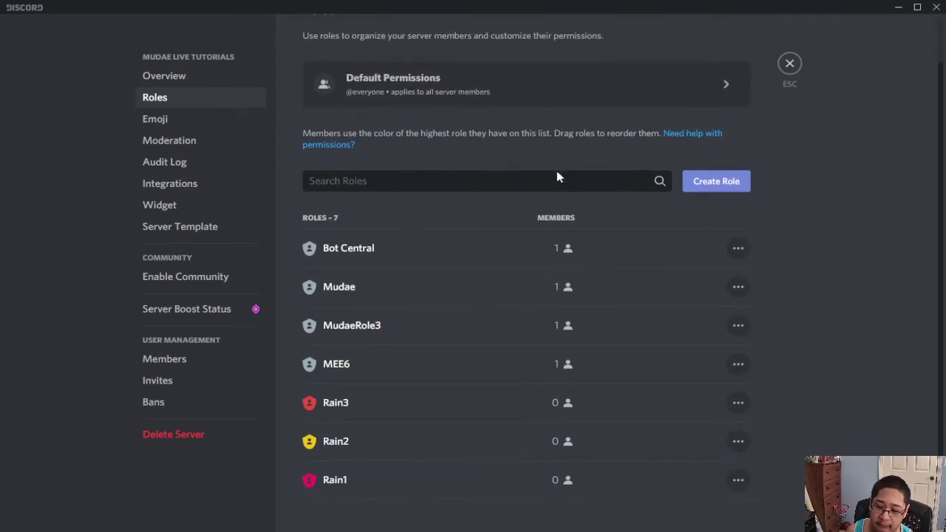
{"action": "scroll", "coordinate": [558, 177], "scroll_direction": "up", "scroll_amount": 1}
Step: Search the server roles for "Mudae" and open the Mudae bot role for editing
{"action": "left_click", "coordinate": [489, 235]}
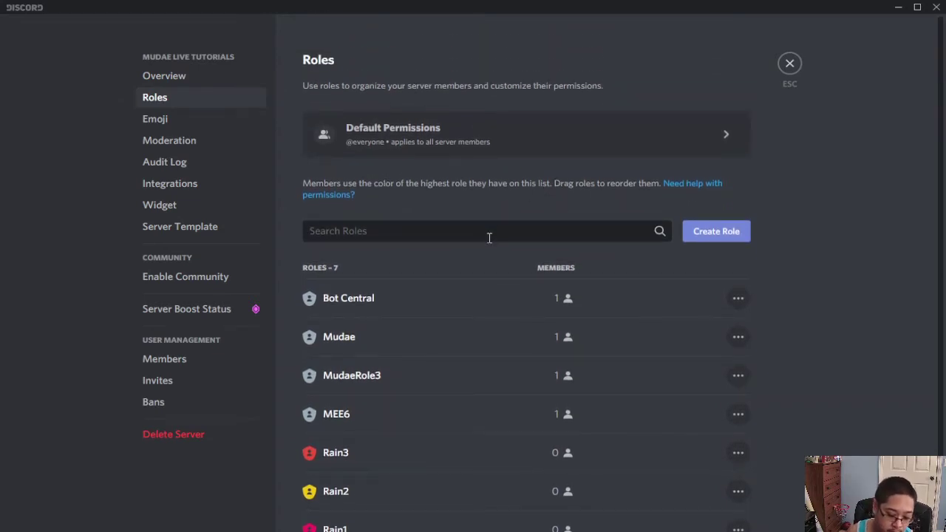
{"action": "type", "text": "Mudae"}
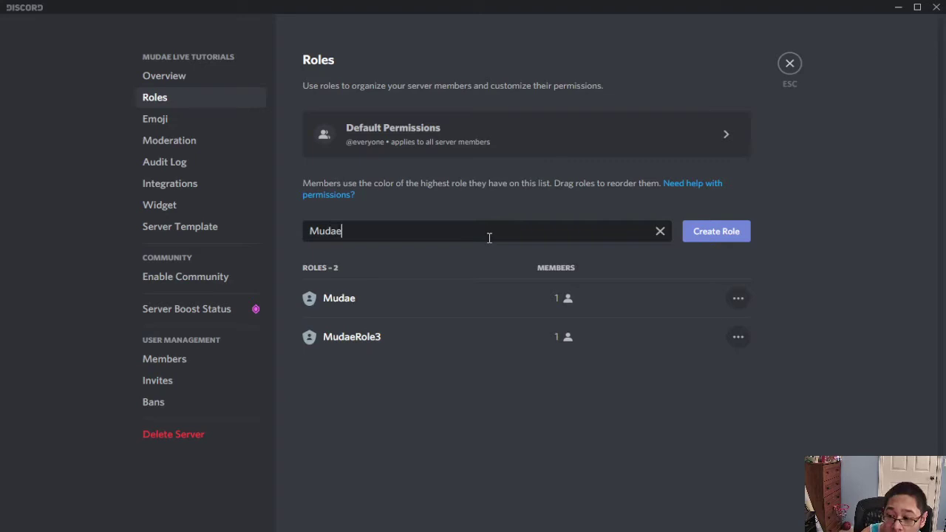
{"action": "left_click", "coordinate": [446, 300]}
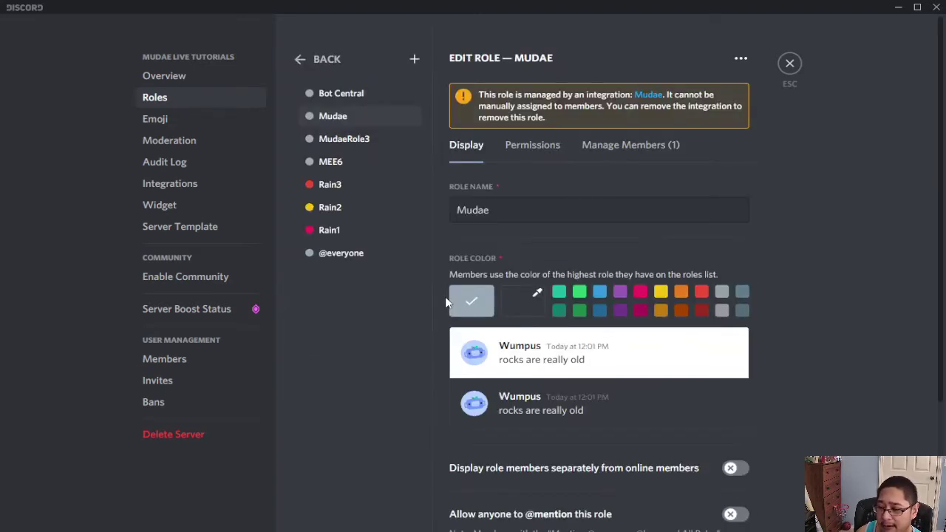
Step: Look through the Mudae role's member list and display settings
{"action": "left_click", "coordinate": [646, 144]}
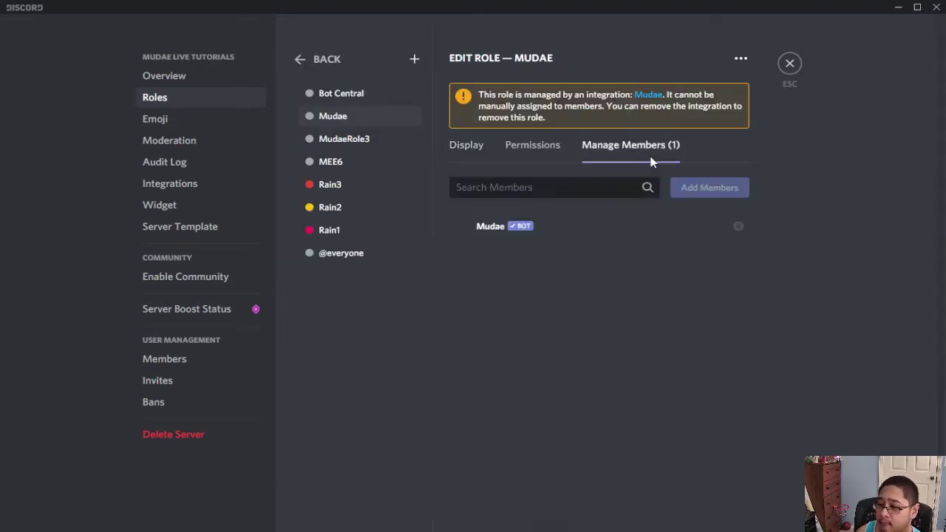
{"action": "left_click", "coordinate": [532, 153]}
{"action": "left_click", "coordinate": [460, 155]}
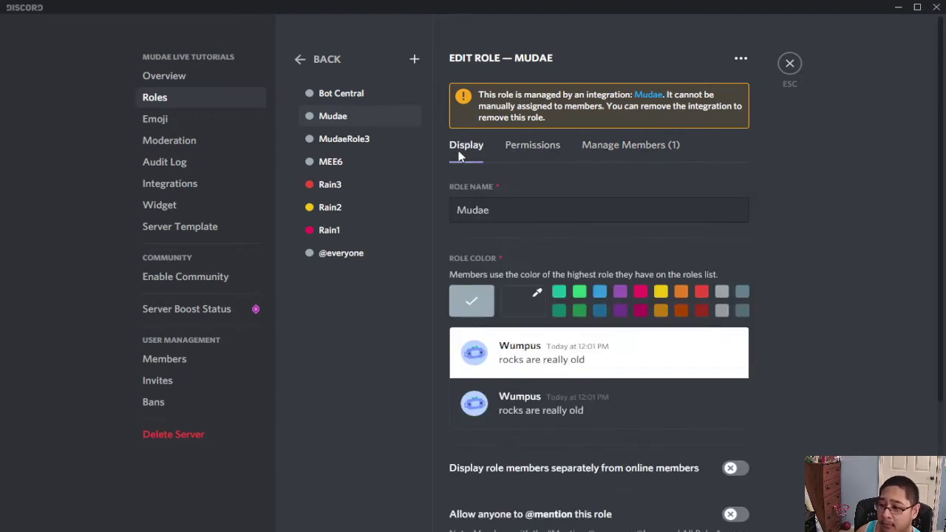
{"action": "left_click", "coordinate": [602, 152]}
Step: Open the Mudae role's permissions and skim the whole list from general server to voice channel permissions
{"action": "left_click", "coordinate": [538, 159]}
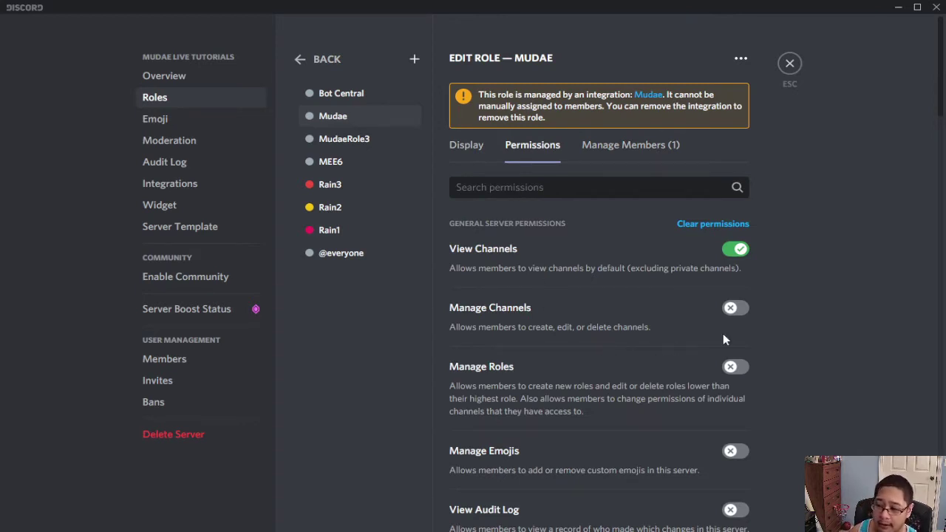
{"action": "scroll", "coordinate": [780, 267], "scroll_direction": "down", "scroll_amount": 5}
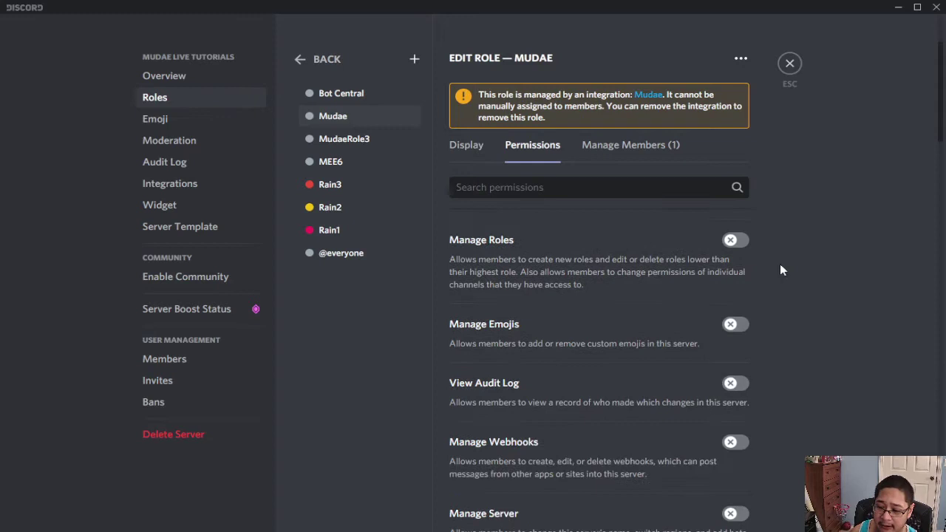
{"action": "scroll", "coordinate": [782, 270], "scroll_direction": "down", "scroll_amount": 6}
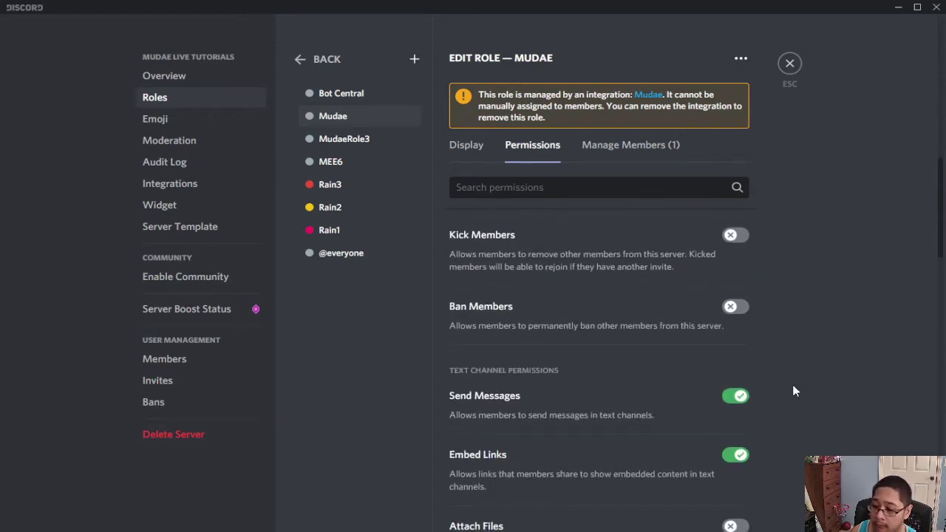
{"action": "scroll", "coordinate": [794, 392], "scroll_direction": "down", "scroll_amount": 1}
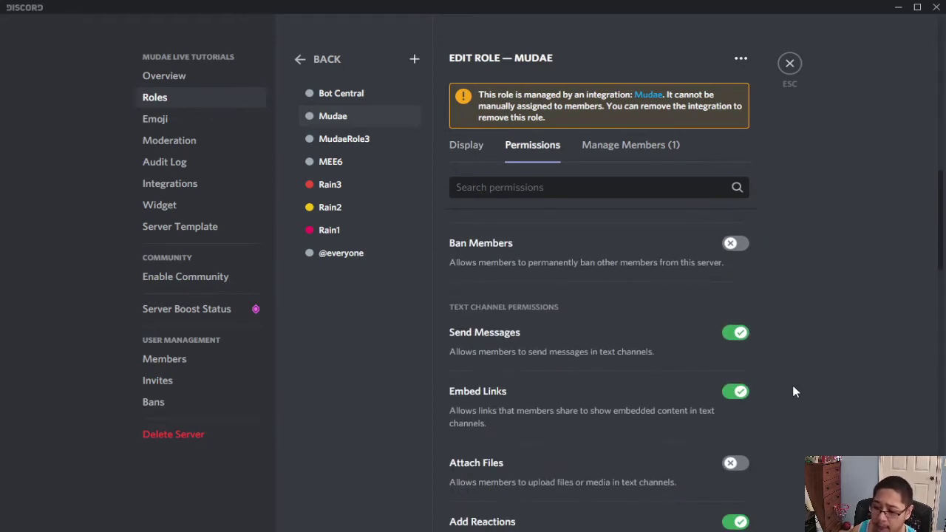
{"action": "scroll", "coordinate": [793, 392], "scroll_direction": "down", "scroll_amount": 1}
{"action": "scroll", "coordinate": [794, 391], "scroll_direction": "up", "scroll_amount": 1}
{"action": "scroll", "coordinate": [792, 395], "scroll_direction": "down", "scroll_amount": 2}
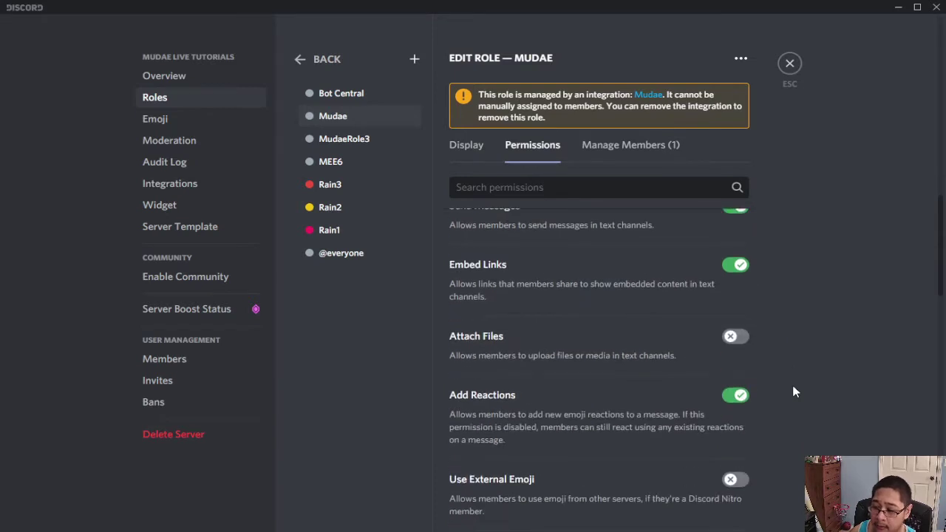
{"action": "scroll", "coordinate": [792, 397], "scroll_direction": "down", "scroll_amount": 4}
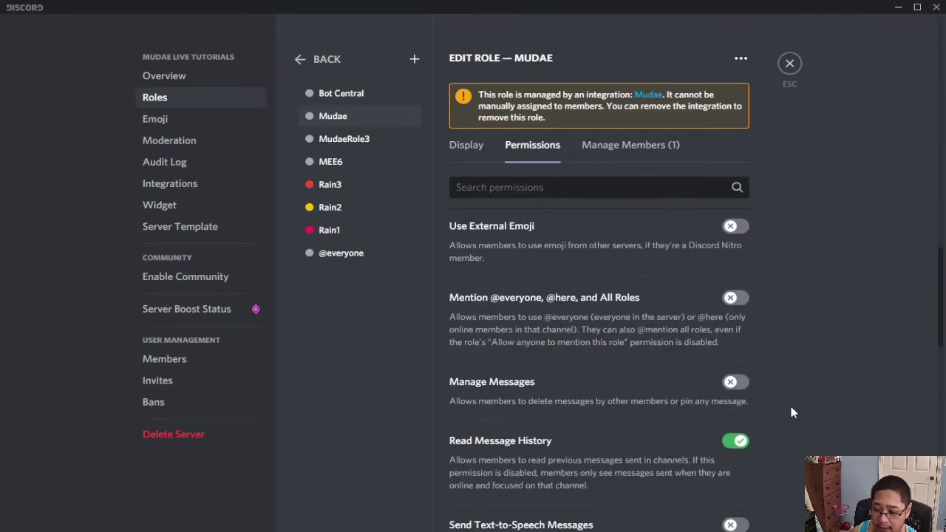
{"action": "scroll", "coordinate": [792, 427], "scroll_direction": "down", "scroll_amount": 8}
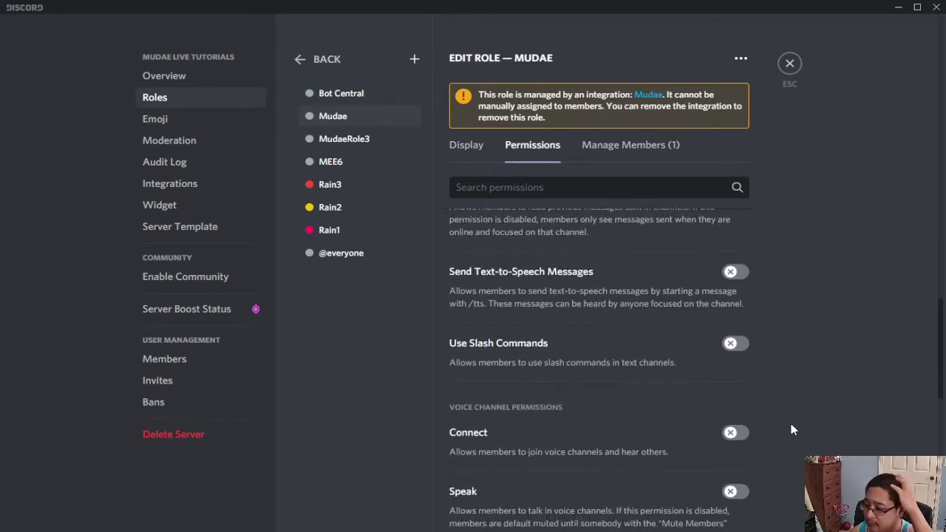
{"action": "scroll", "coordinate": [791, 429], "scroll_direction": "down", "scroll_amount": 2}
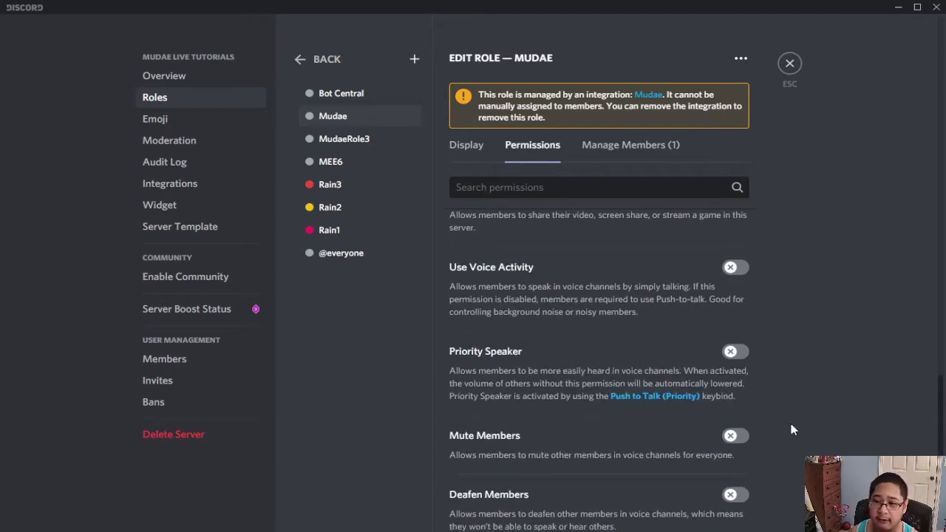
{"action": "scroll", "coordinate": [790, 429], "scroll_direction": "up", "scroll_amount": 14}
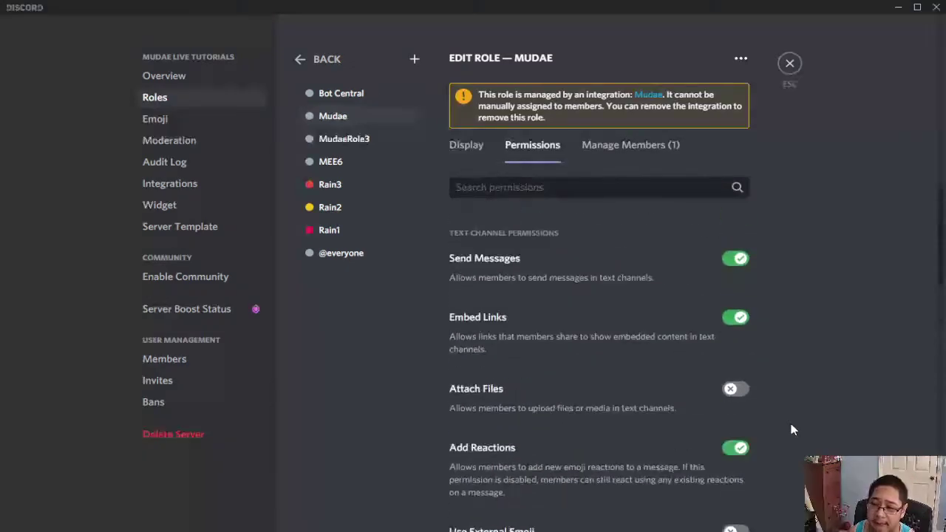
{"action": "scroll", "coordinate": [791, 429], "scroll_direction": "up", "scroll_amount": 12}
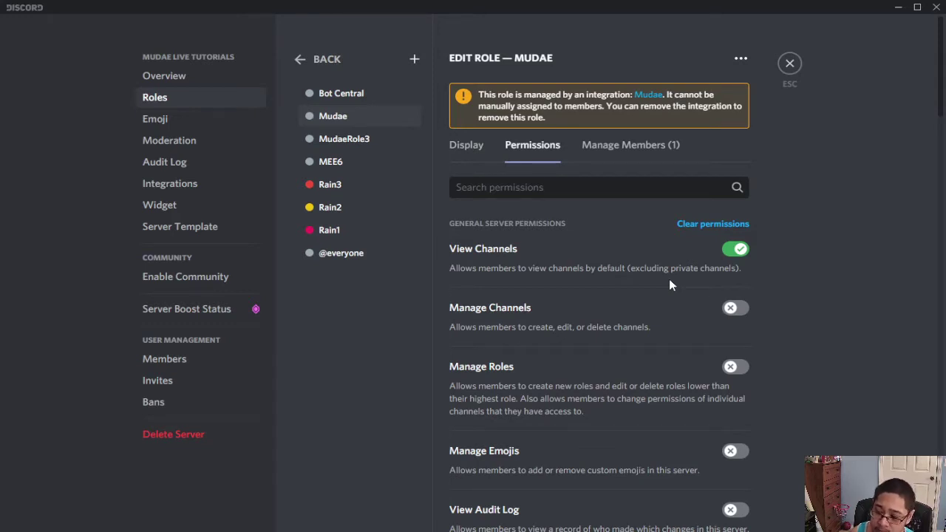
Step: Examine the Mudae role's general and text channel permissions, including Send Messages, Embed Links, Add Reactions and Read Message History
{"action": "scroll", "coordinate": [669, 278], "scroll_direction": "down", "scroll_amount": 5}
{"action": "scroll", "coordinate": [687, 259], "scroll_direction": "down", "scroll_amount": 5}
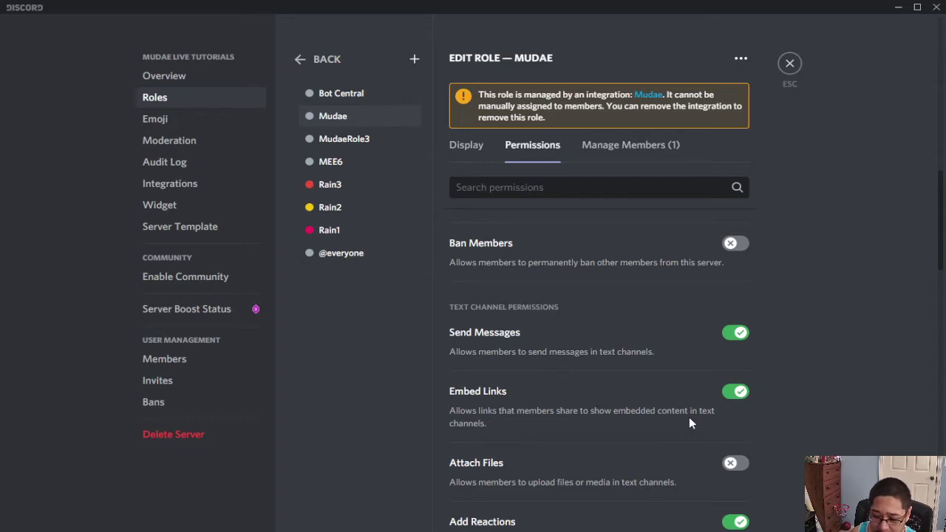
{"action": "scroll", "coordinate": [689, 422], "scroll_direction": "down", "scroll_amount": 2}
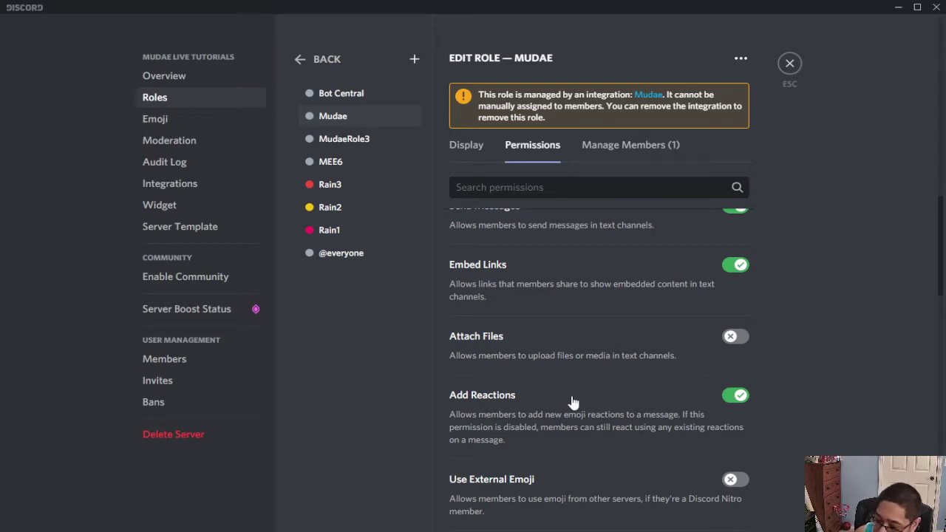
{"action": "scroll", "coordinate": [573, 401], "scroll_direction": "down", "scroll_amount": 3}
{"action": "scroll", "coordinate": [589, 352], "scroll_direction": "down", "scroll_amount": 2}
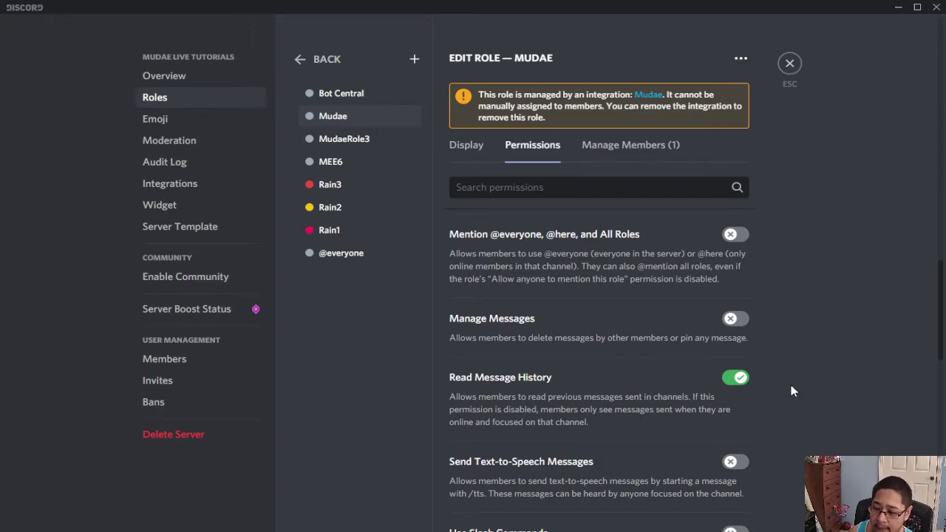
Step: Check the Mudae role's voice channel and advanced permissions, recheck the rest of the list, and leave the server settings
{"action": "scroll", "coordinate": [790, 389], "scroll_direction": "down", "scroll_amount": 6}
{"action": "scroll", "coordinate": [791, 400], "scroll_direction": "down", "scroll_amount": 4}
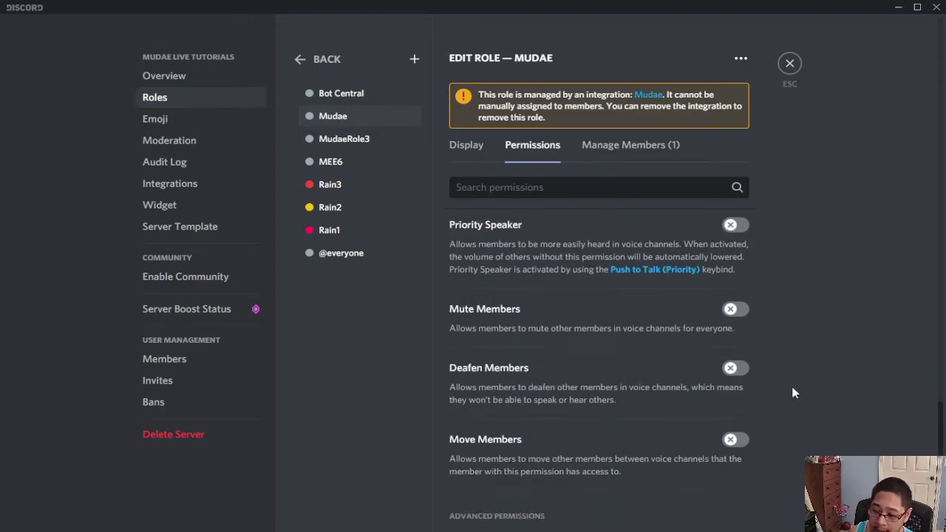
{"action": "scroll", "coordinate": [792, 391], "scroll_direction": "up", "scroll_amount": 1}
{"action": "scroll", "coordinate": [792, 391], "scroll_direction": "down", "scroll_amount": 2}
{"action": "scroll", "coordinate": [793, 393], "scroll_direction": "up", "scroll_amount": 6}
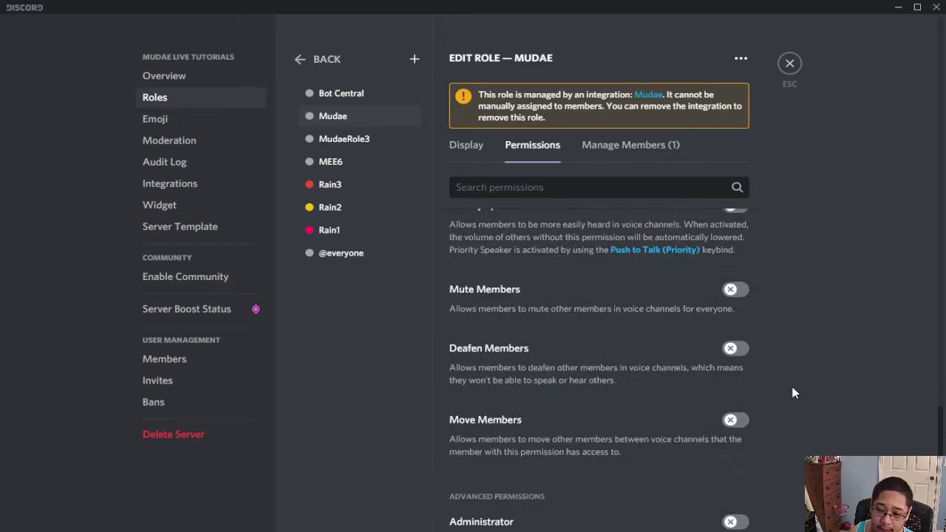
{"action": "scroll", "coordinate": [793, 394], "scroll_direction": "up", "scroll_amount": 5}
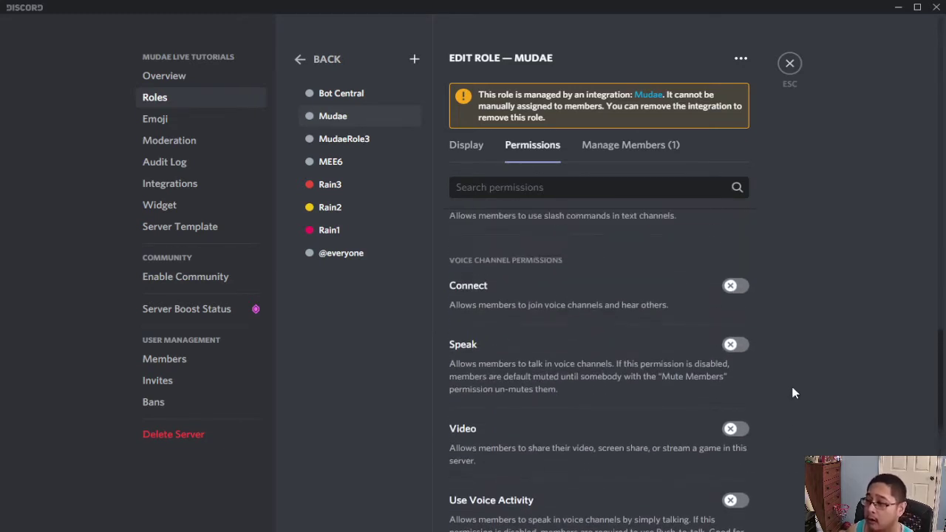
{"action": "scroll", "coordinate": [794, 394], "scroll_direction": "up", "scroll_amount": 2}
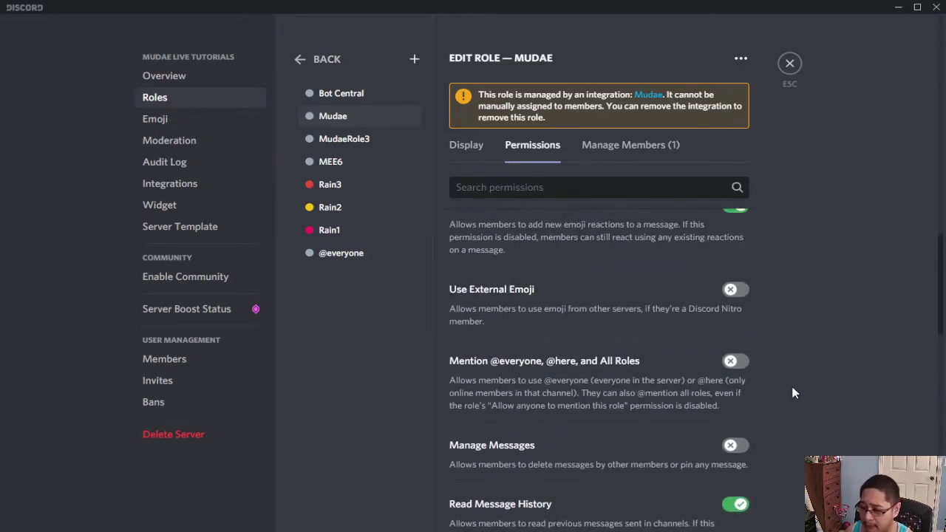
{"action": "scroll", "coordinate": [793, 393], "scroll_direction": "up", "scroll_amount": 6}
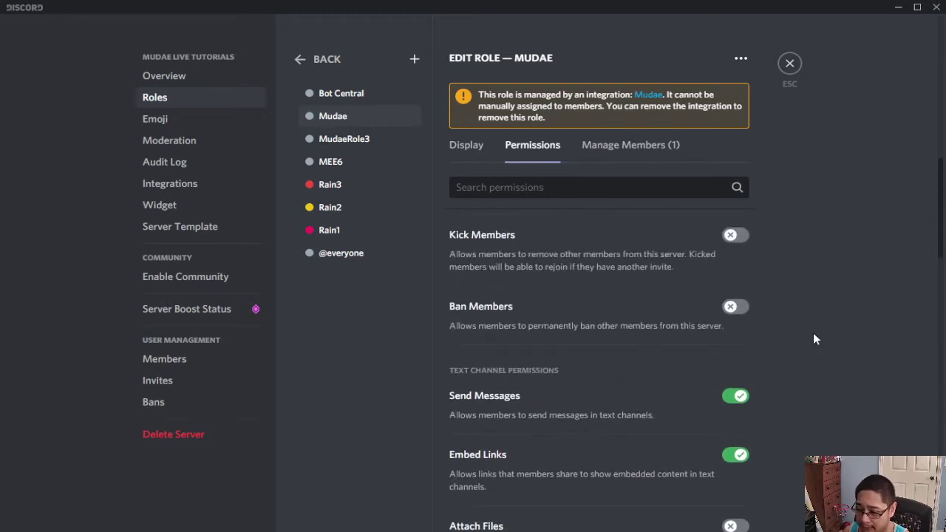
{"action": "scroll", "coordinate": [815, 338], "scroll_direction": "up", "scroll_amount": 5}
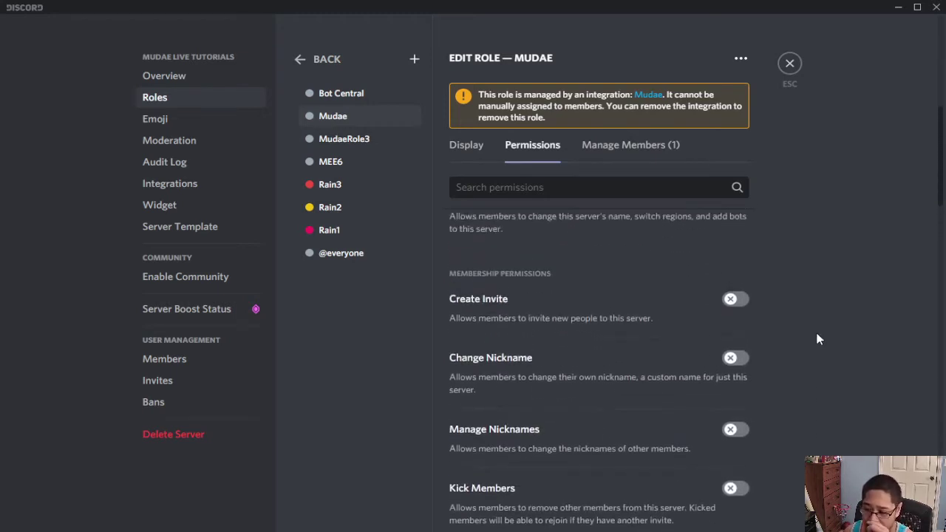
{"action": "scroll", "coordinate": [818, 338], "scroll_direction": "up", "scroll_amount": 3}
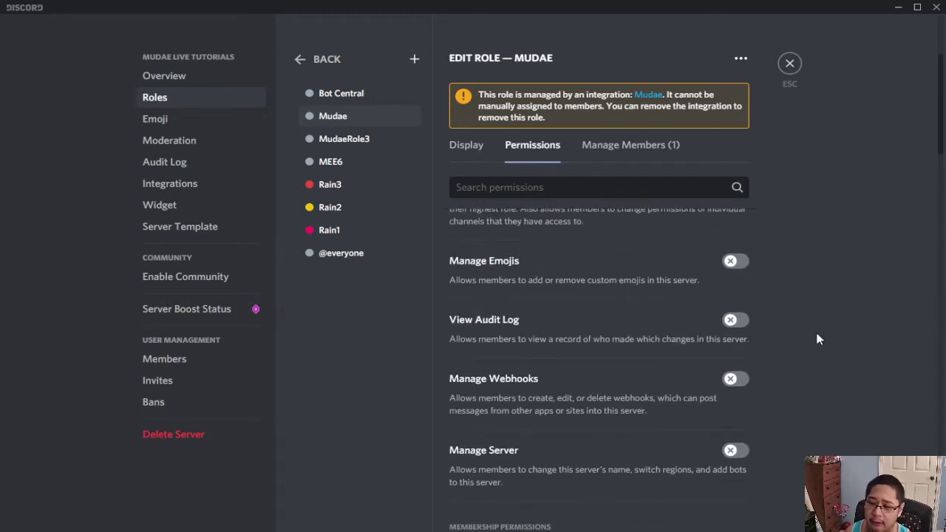
{"action": "left_click", "coordinate": [789, 65]}
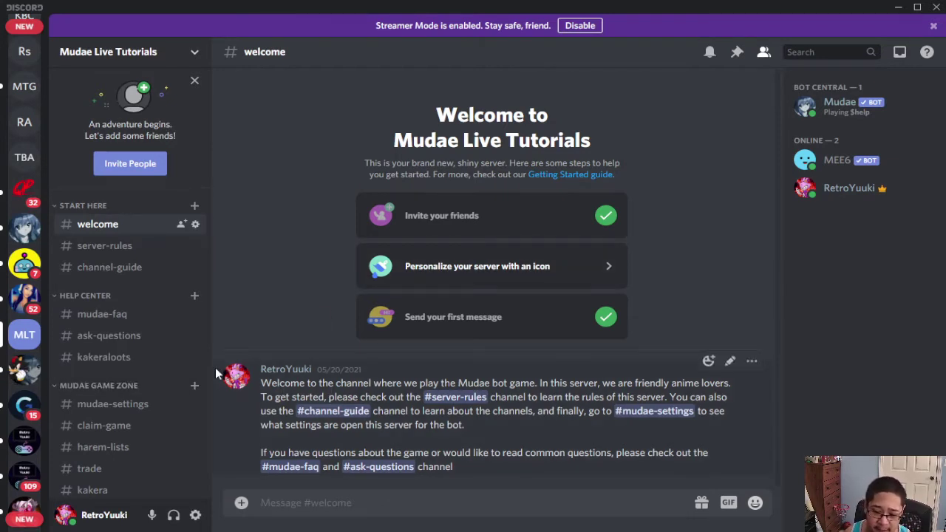
Step: Open the permission settings of the Mudae Game Zone category and select the Bot Central role
{"action": "scroll", "coordinate": [143, 332], "scroll_direction": "down", "scroll_amount": 3}
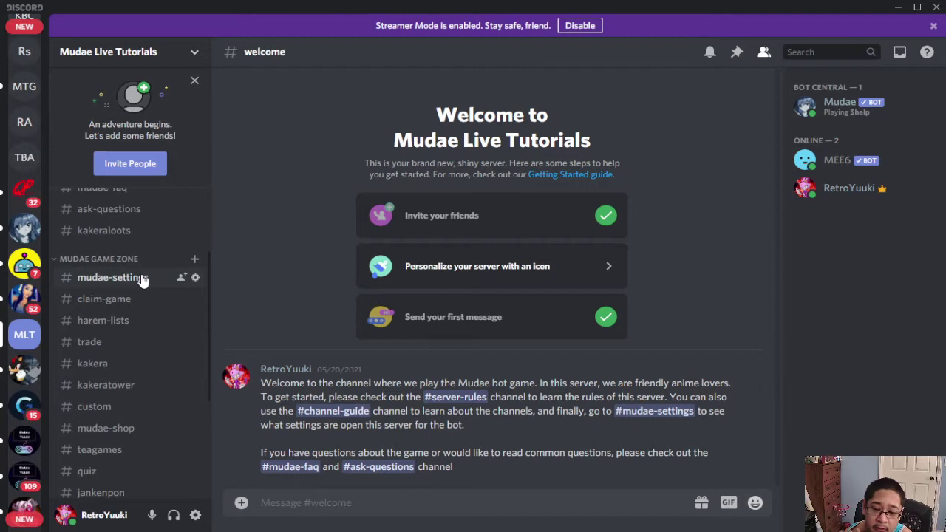
{"action": "right_click", "coordinate": [136, 259]}
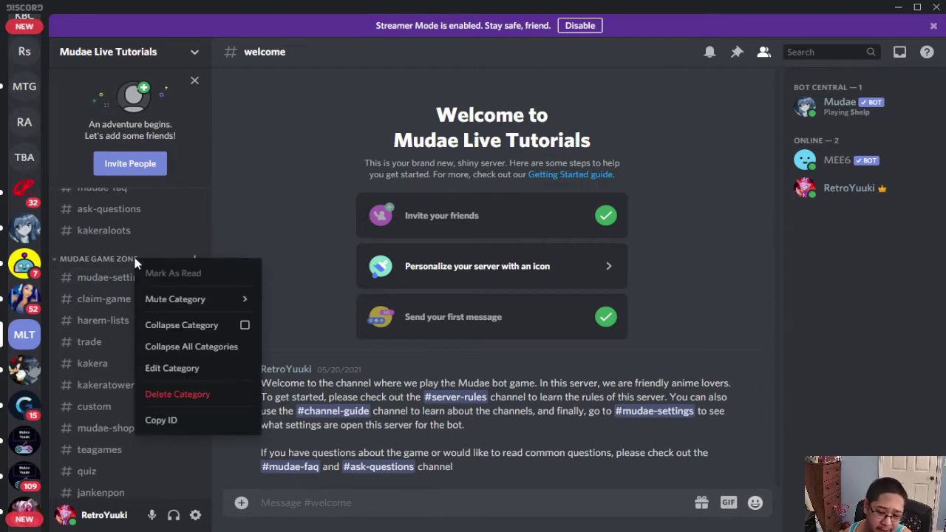
{"action": "left_click", "coordinate": [187, 369]}
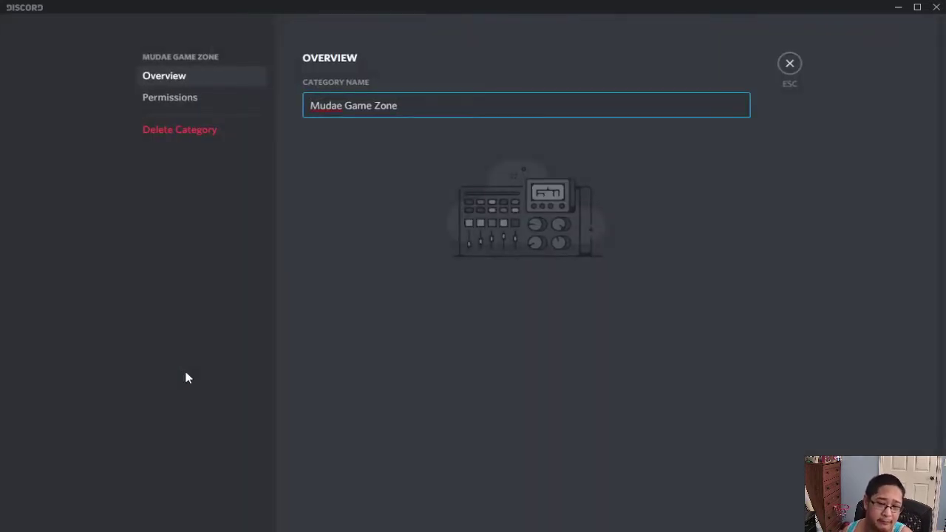
{"action": "left_click", "coordinate": [198, 96]}
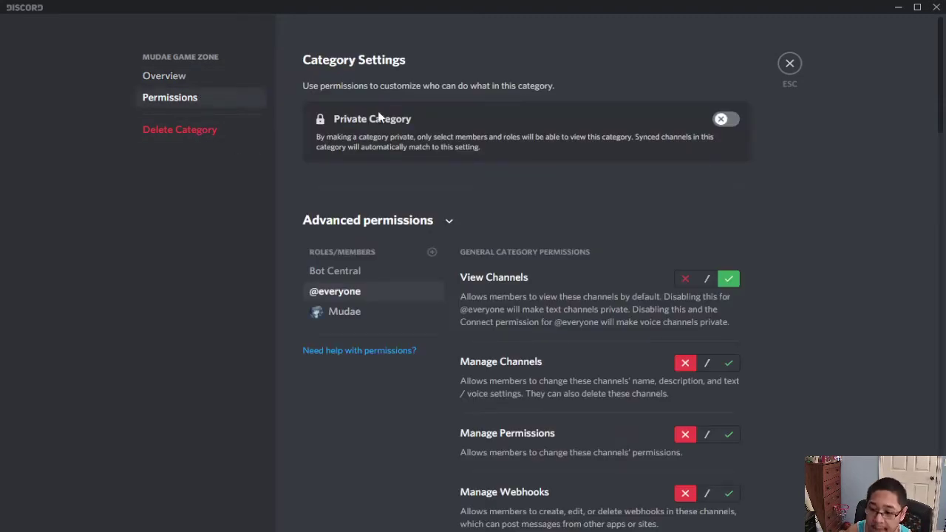
{"action": "left_click", "coordinate": [399, 273]}
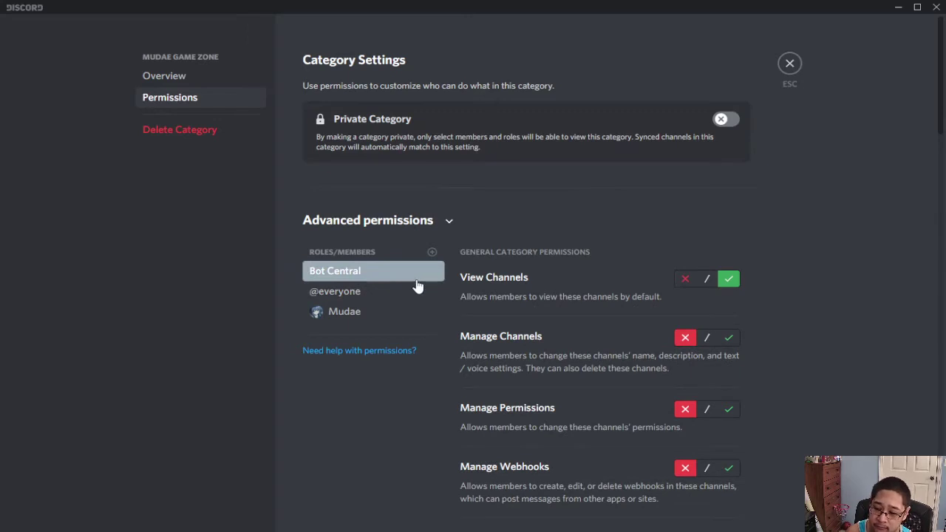
Step: Remove the Mudae bot member from the Mudae Game Zone category's permission overrides
{"action": "left_click", "coordinate": [398, 301]}
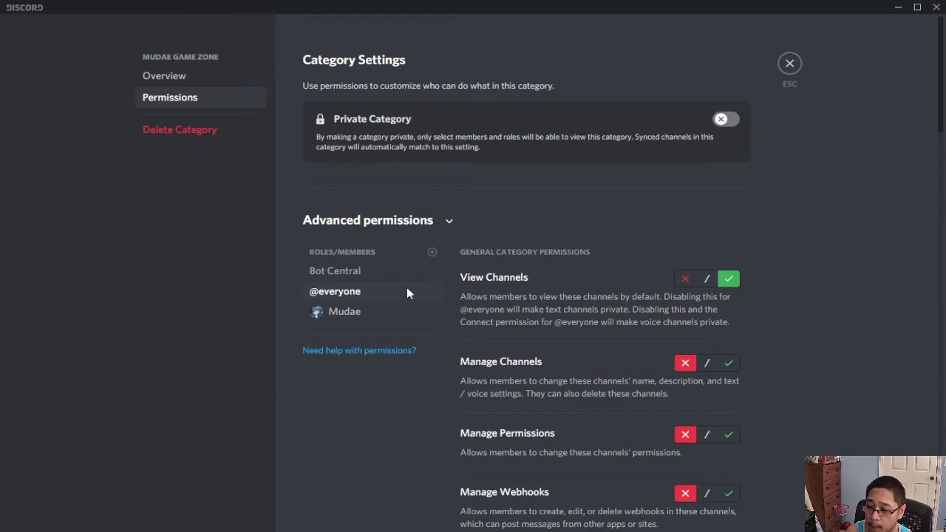
{"action": "left_click", "coordinate": [411, 318]}
{"action": "scroll", "coordinate": [731, 295], "scroll_direction": "down", "scroll_amount": 15}
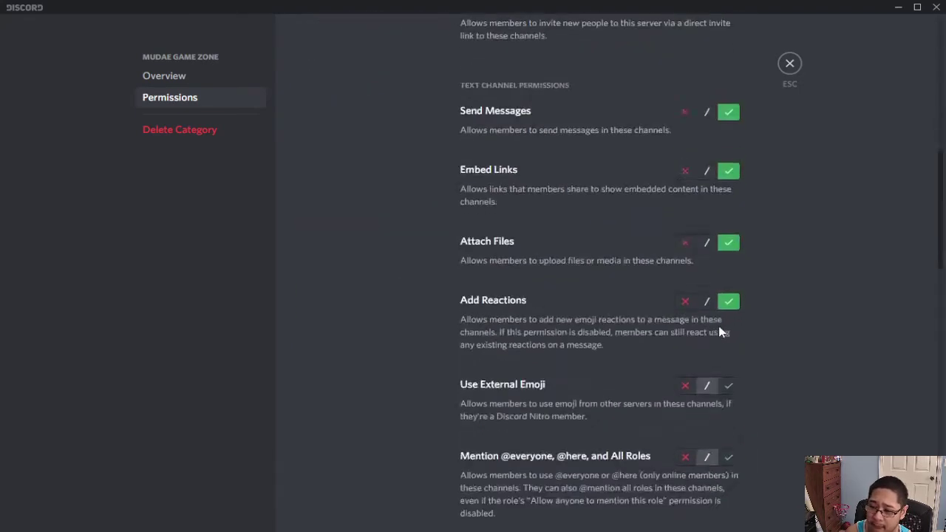
{"action": "scroll", "coordinate": [729, 355], "scroll_direction": "down", "scroll_amount": 5}
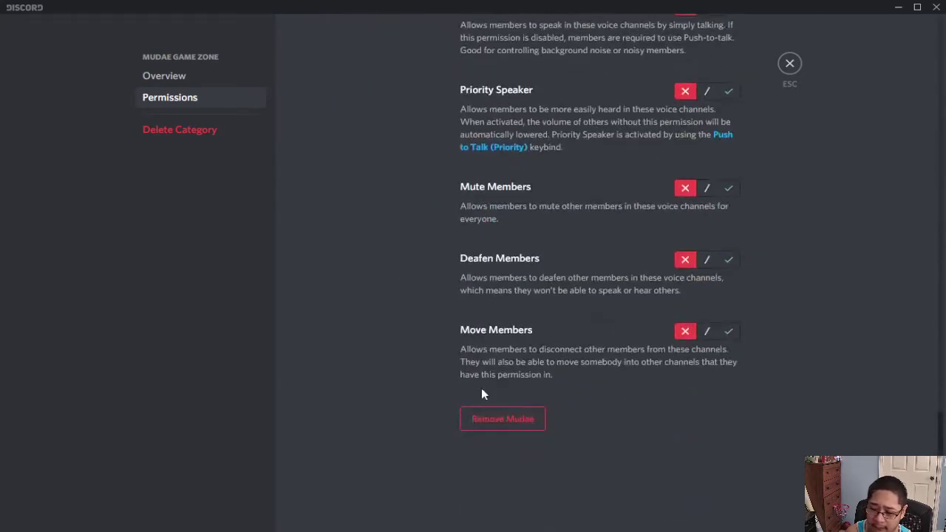
{"action": "left_click", "coordinate": [488, 418]}
{"action": "left_click", "coordinate": [517, 306]}
Step: Add the Mudae bot as a member, not the role, to the category's advanced permissions
{"action": "scroll", "coordinate": [448, 338], "scroll_direction": "up", "scroll_amount": 15}
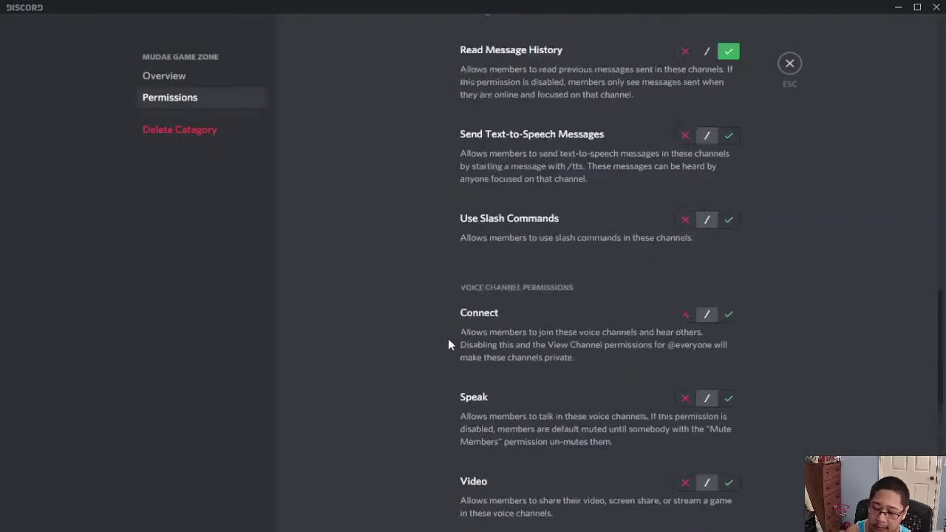
{"action": "scroll", "coordinate": [441, 337], "scroll_direction": "up", "scroll_amount": 6}
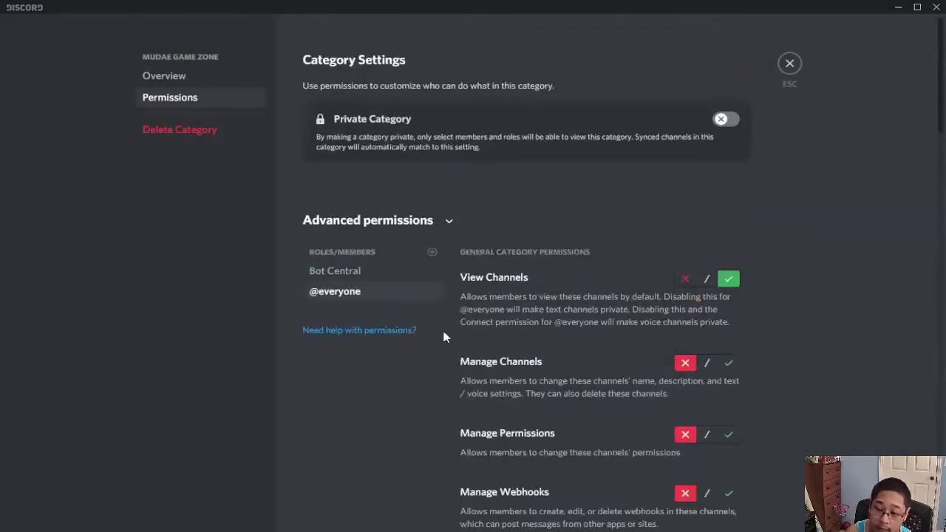
{"action": "left_click", "coordinate": [432, 253]}
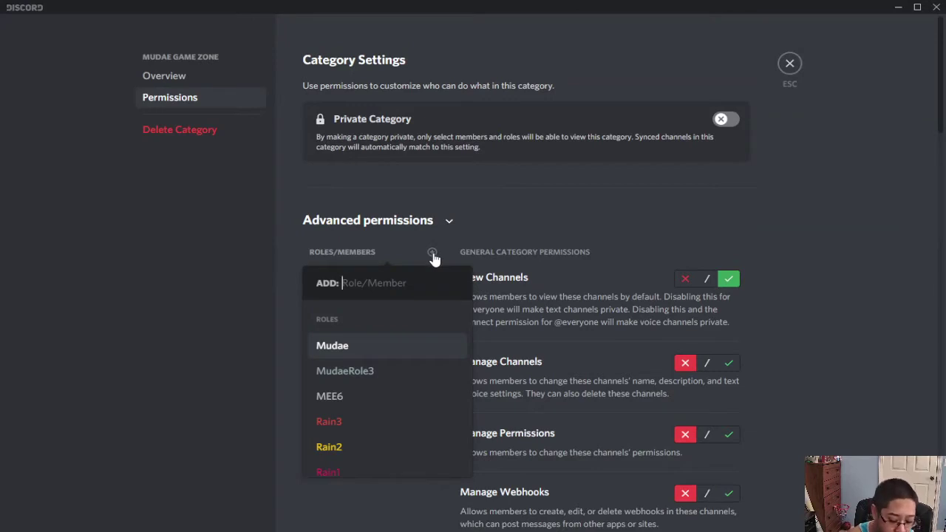
{"action": "type", "text": "Mudae"}
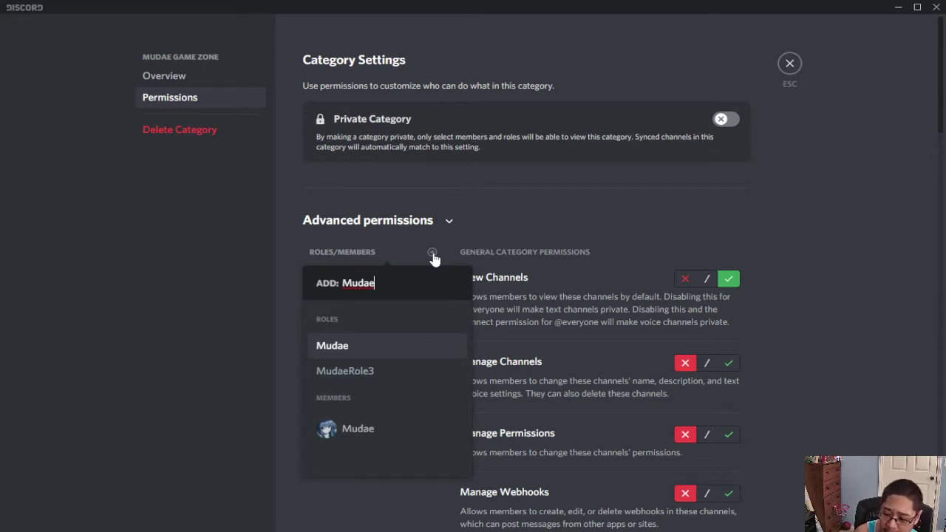
{"action": "left_click", "coordinate": [372, 429]}
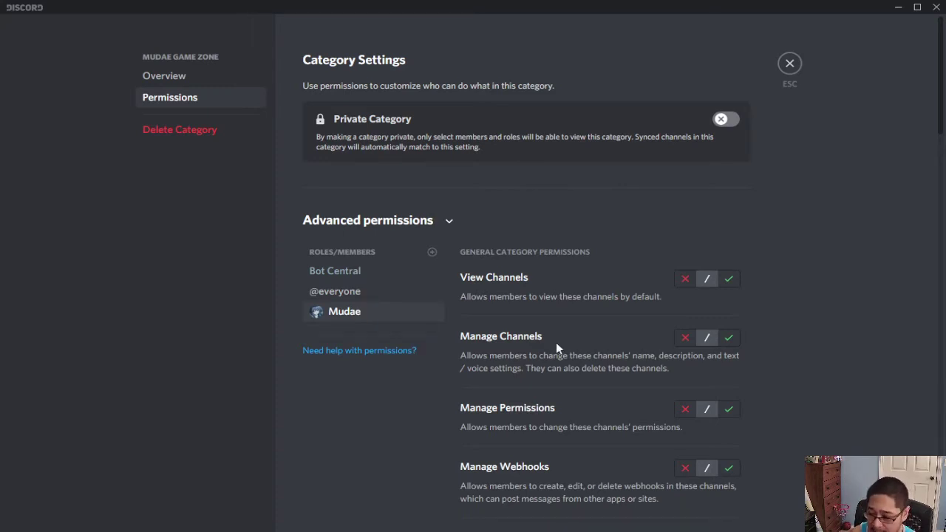
Step: Allow View Channels for Mudae and deny Manage Channels, Manage Permissions, Manage Webhooks and Create Invite
{"action": "left_click", "coordinate": [729, 279]}
{"action": "scroll", "coordinate": [721, 283], "scroll_direction": "down", "scroll_amount": 2}
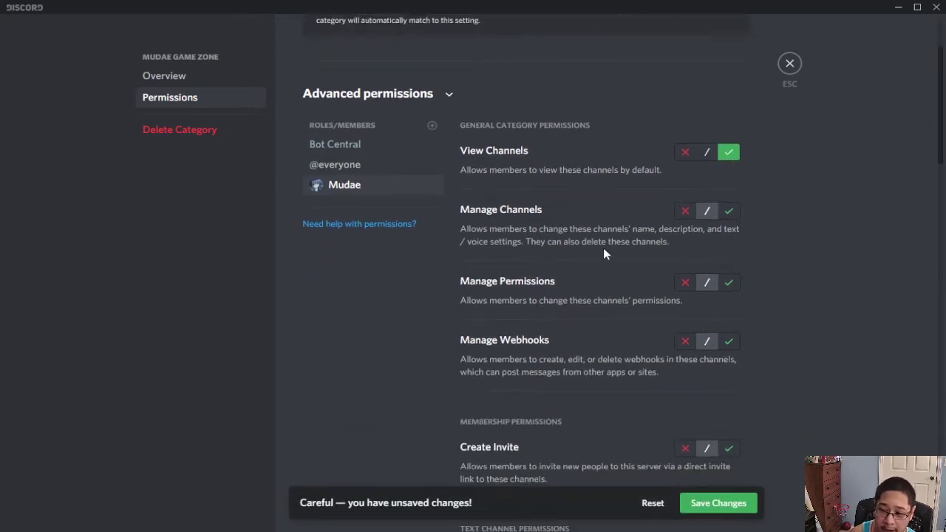
{"action": "left_click", "coordinate": [685, 213]}
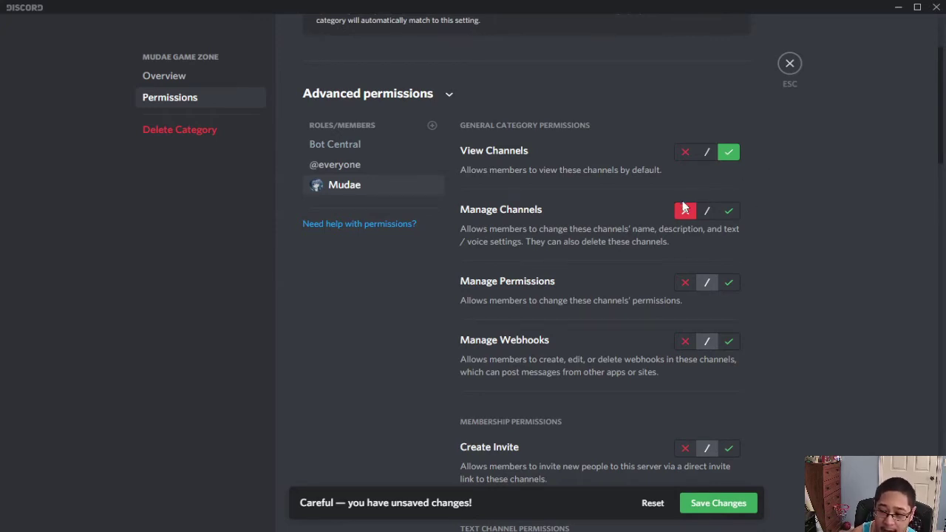
{"action": "left_click", "coordinate": [685, 283]}
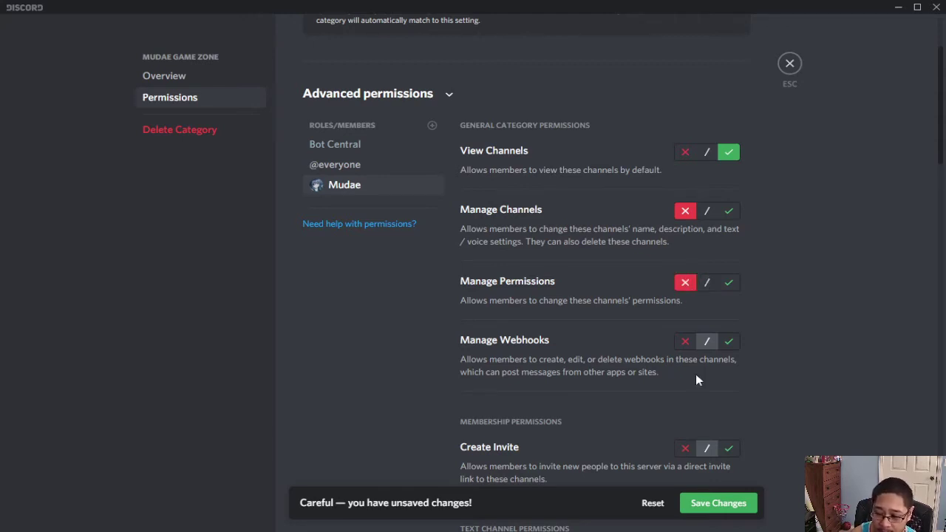
{"action": "left_click", "coordinate": [686, 343]}
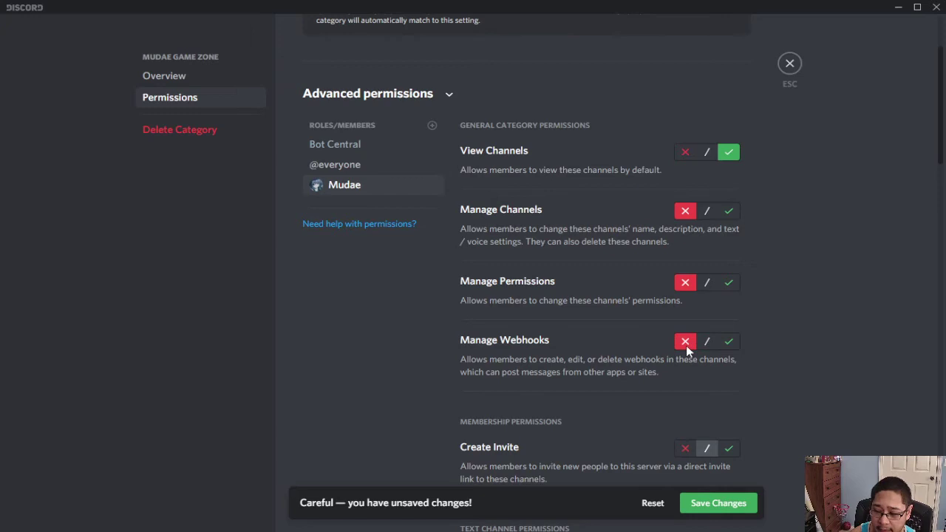
{"action": "scroll", "coordinate": [686, 308], "scroll_direction": "down", "scroll_amount": 3}
{"action": "left_click", "coordinate": [686, 258]}
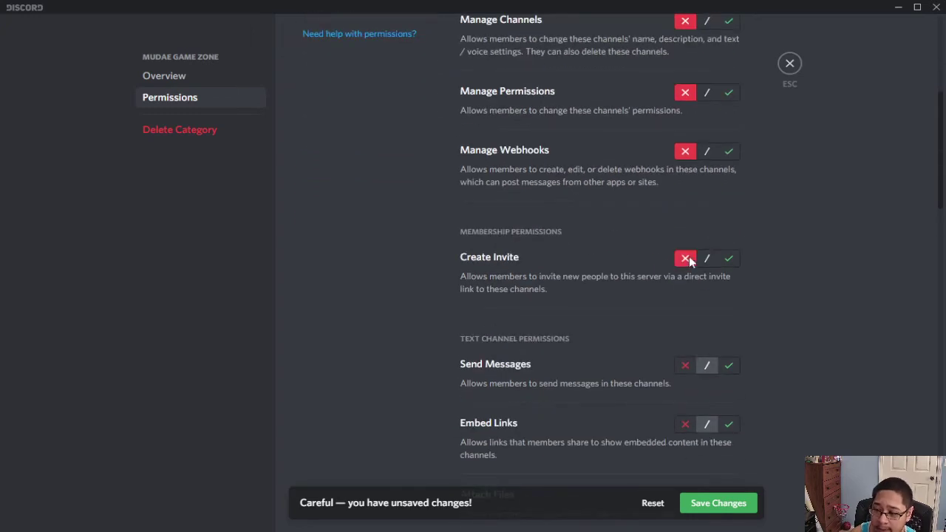
Step: Allow Send Messages, Embed Links, Attach Files and Add Reactions for the Mudae bot
{"action": "scroll", "coordinate": [710, 278], "scroll_direction": "down", "scroll_amount": 1}
{"action": "left_click", "coordinate": [728, 303]}
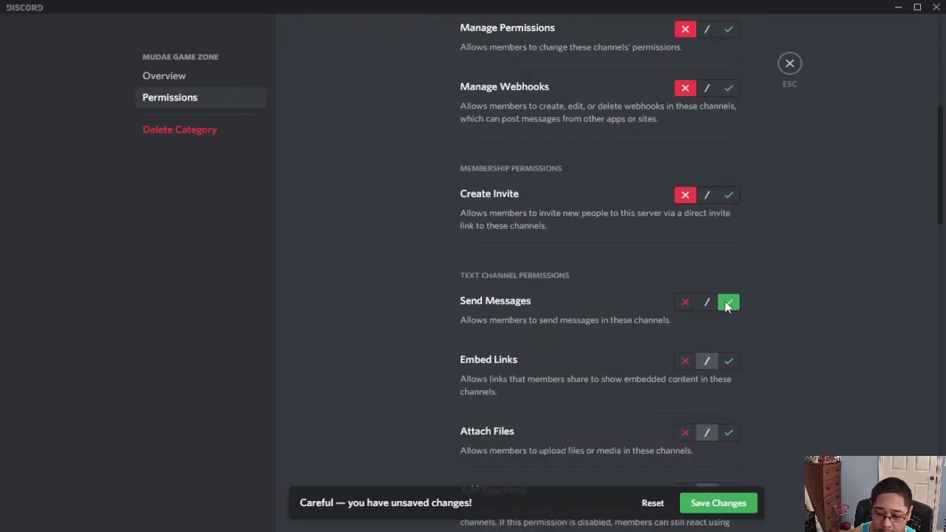
{"action": "scroll", "coordinate": [725, 305], "scroll_direction": "down", "scroll_amount": 2}
{"action": "left_click", "coordinate": [734, 243]}
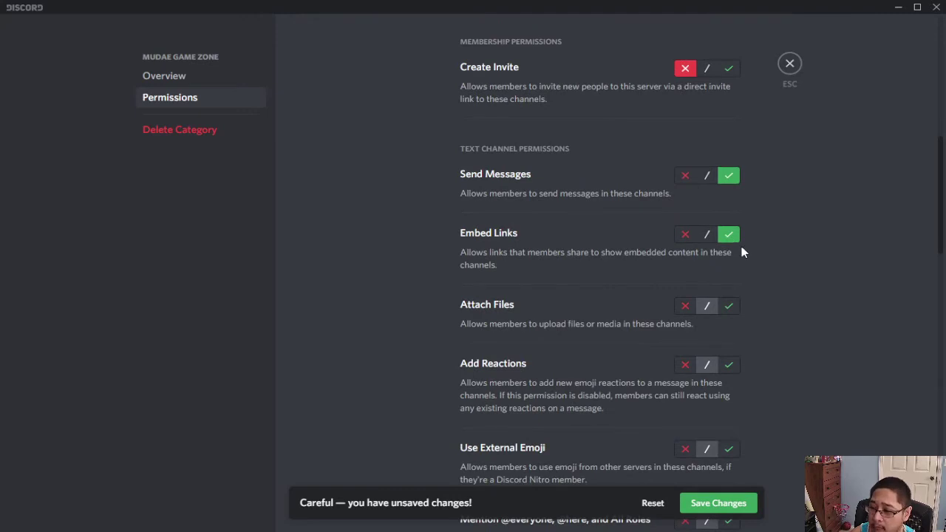
{"action": "left_click", "coordinate": [729, 306]}
{"action": "scroll", "coordinate": [733, 307], "scroll_direction": "down", "scroll_amount": 2}
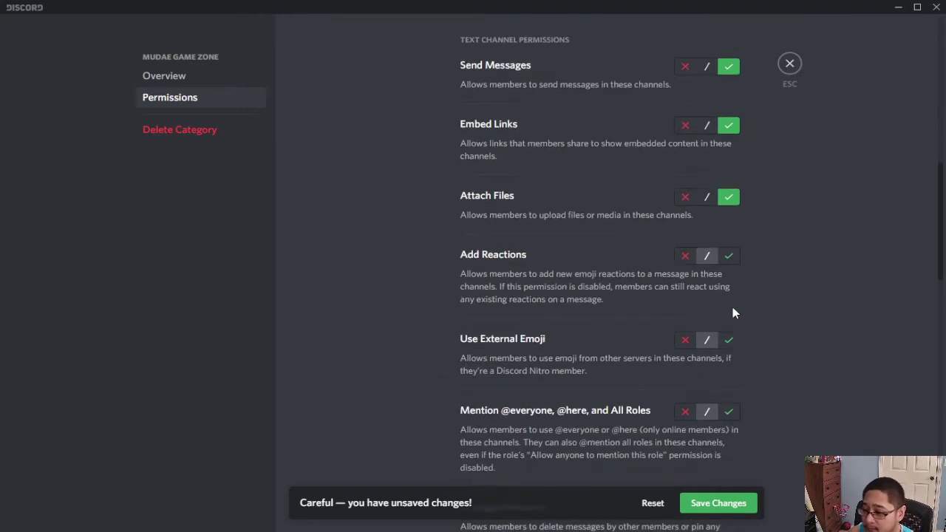
{"action": "left_click", "coordinate": [729, 240]}
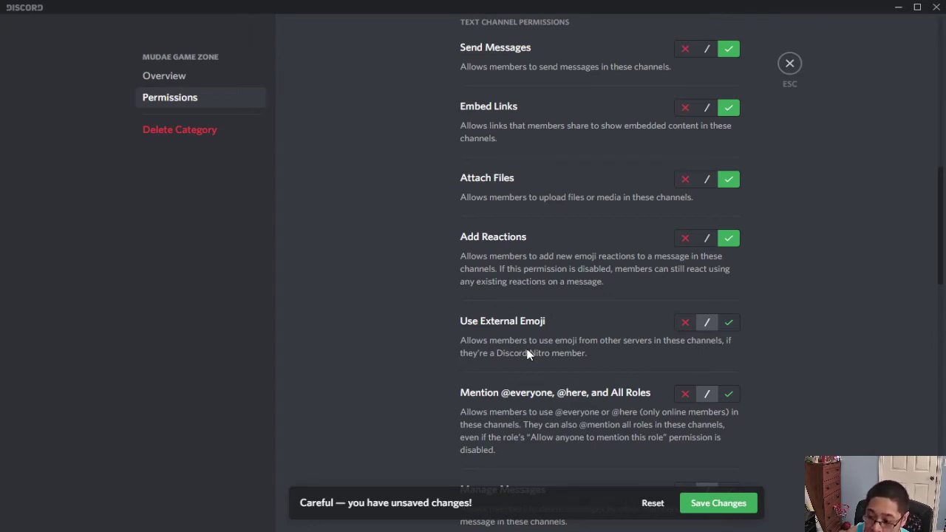
Step: Deny Manage Messages and allow Read Message History for the Mudae bot
{"action": "scroll", "coordinate": [528, 354], "scroll_direction": "down", "scroll_amount": 3}
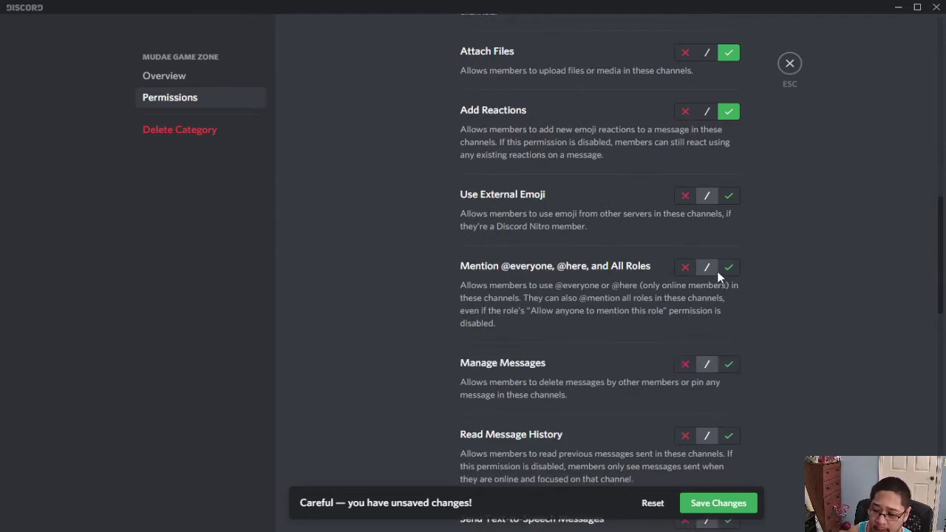
{"action": "scroll", "coordinate": [704, 255], "scroll_direction": "down", "scroll_amount": 3}
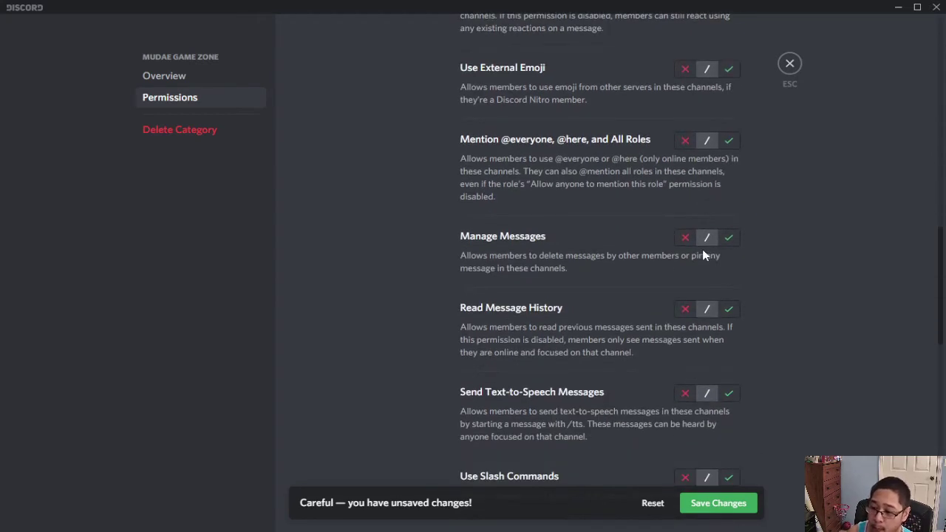
{"action": "left_click", "coordinate": [686, 238]}
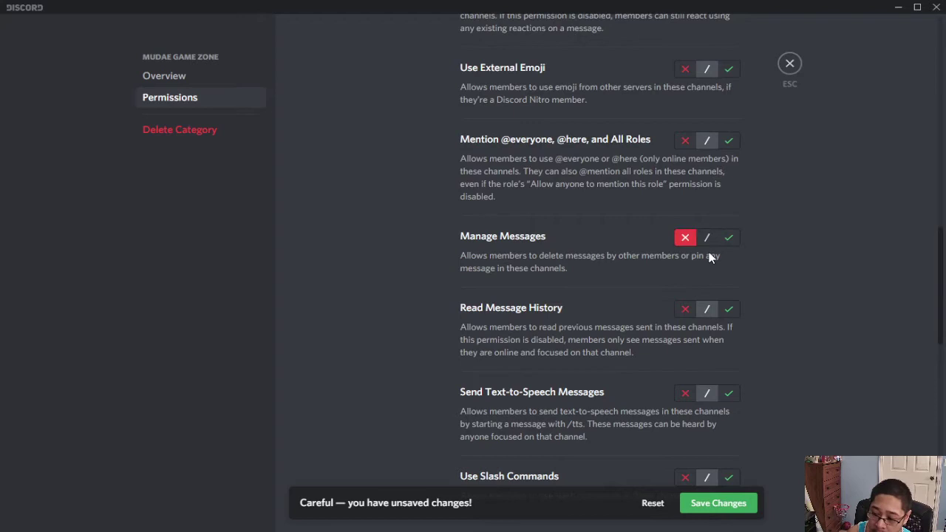
{"action": "left_click", "coordinate": [730, 310]}
{"action": "scroll", "coordinate": [729, 312], "scroll_direction": "down", "scroll_amount": 2}
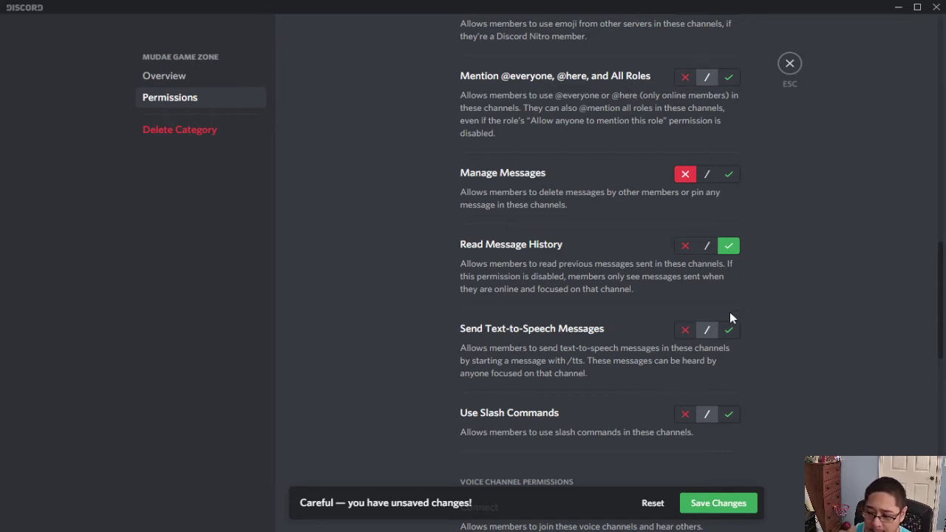
Step: Review Mudae's text-to-speech, slash command and voice channel permissions down to Move Members
{"action": "scroll", "coordinate": [730, 317], "scroll_direction": "down", "scroll_amount": 2}
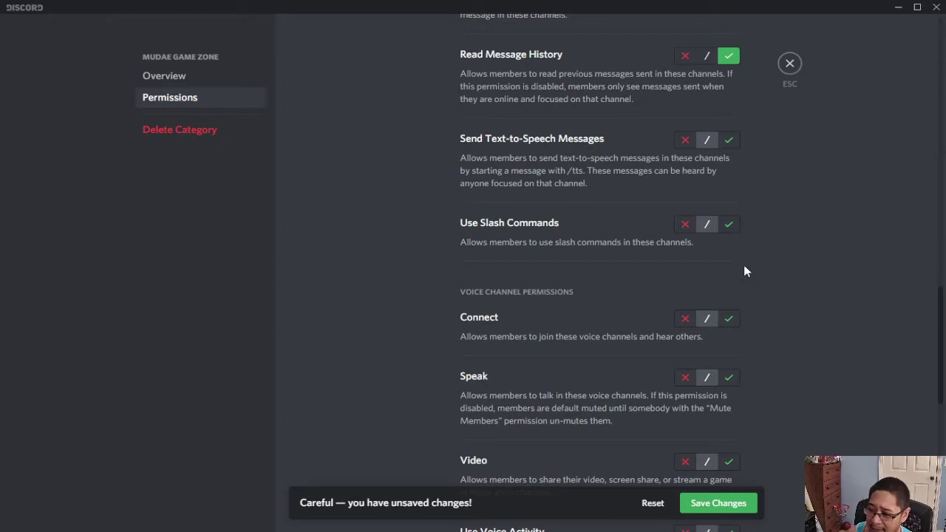
{"action": "scroll", "coordinate": [754, 266], "scroll_direction": "up", "scroll_amount": 1}
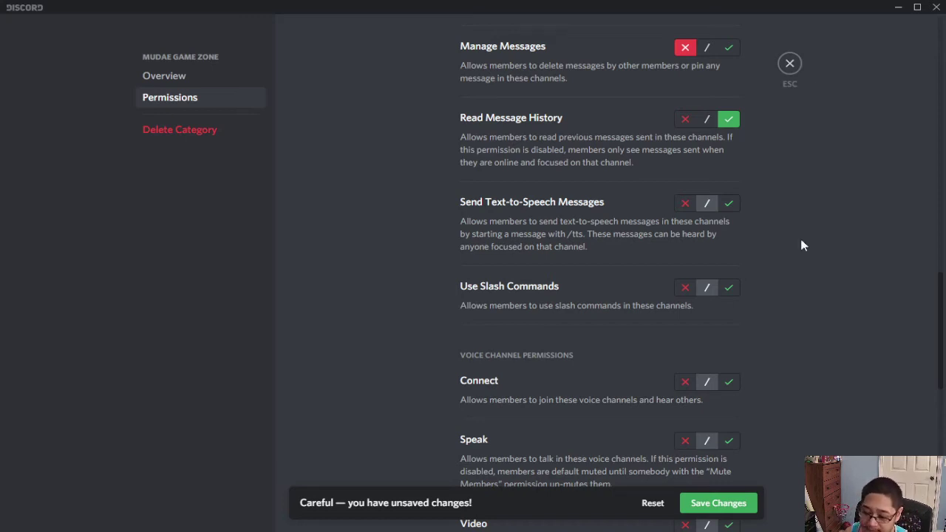
{"action": "scroll", "coordinate": [813, 255], "scroll_direction": "down", "scroll_amount": 2}
{"action": "scroll", "coordinate": [819, 260], "scroll_direction": "down", "scroll_amount": 1}
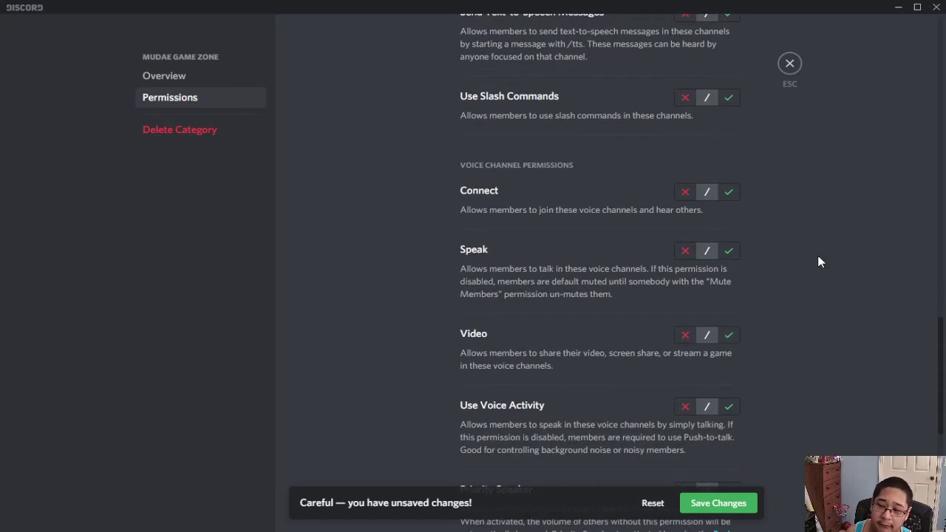
{"action": "scroll", "coordinate": [826, 266], "scroll_direction": "down", "scroll_amount": 2}
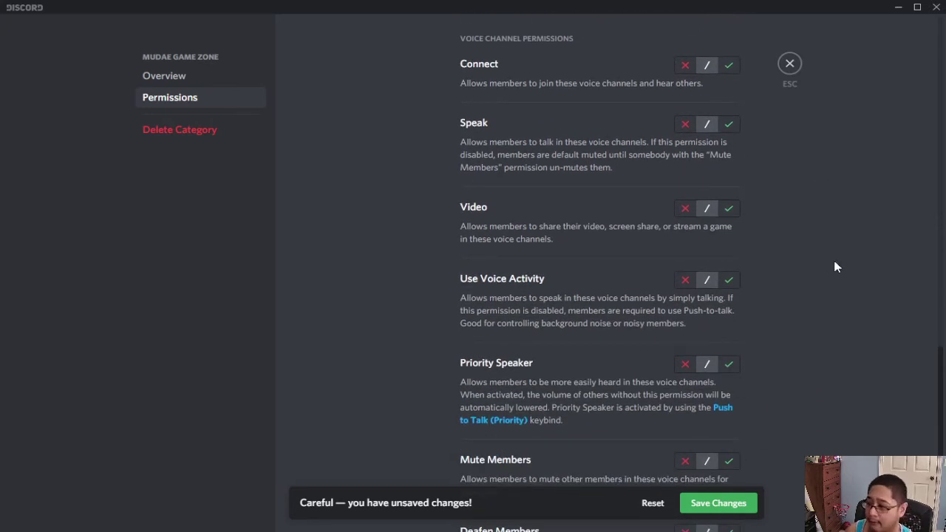
{"action": "scroll", "coordinate": [836, 267], "scroll_direction": "down", "scroll_amount": 3}
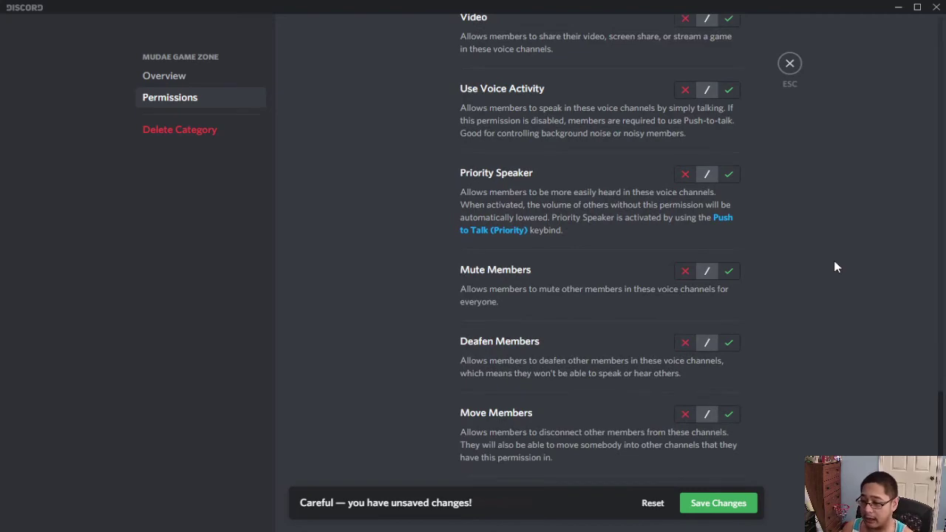
{"action": "scroll", "coordinate": [834, 266], "scroll_direction": "up", "scroll_amount": 2}
{"action": "scroll", "coordinate": [834, 266], "scroll_direction": "down", "scroll_amount": 2}
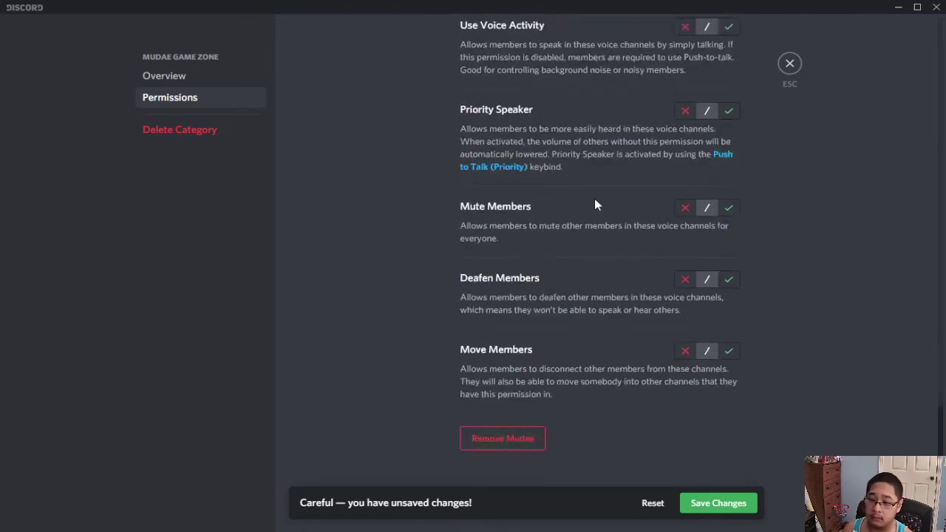
Step: Save the Mudae bot's permission changes for the Mudae Game Zone category
{"action": "scroll", "coordinate": [861, 289], "scroll_direction": "up", "scroll_amount": 10}
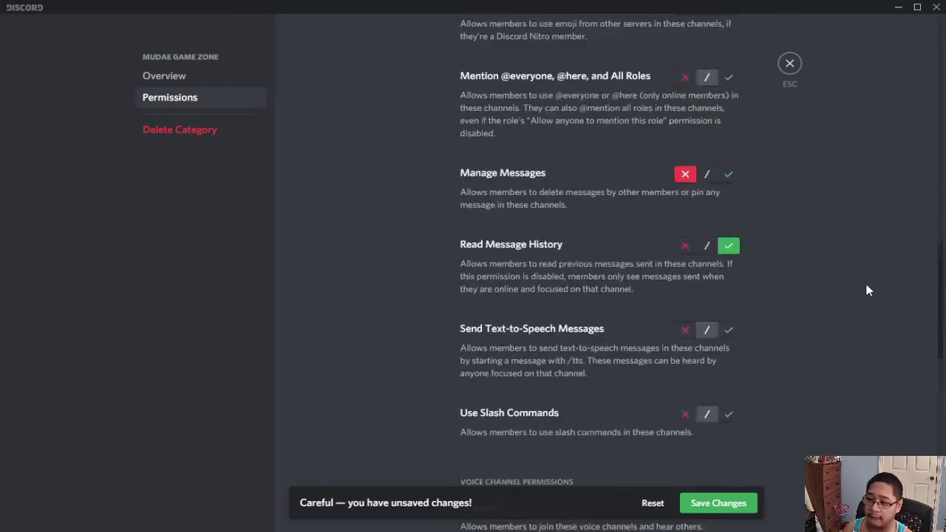
{"action": "scroll", "coordinate": [868, 290], "scroll_direction": "up", "scroll_amount": 12}
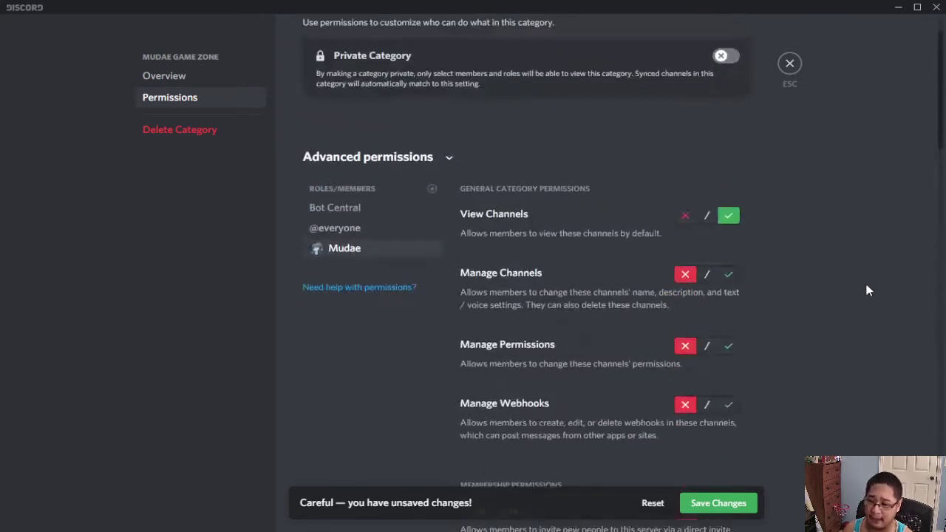
{"action": "left_click", "coordinate": [788, 62]}
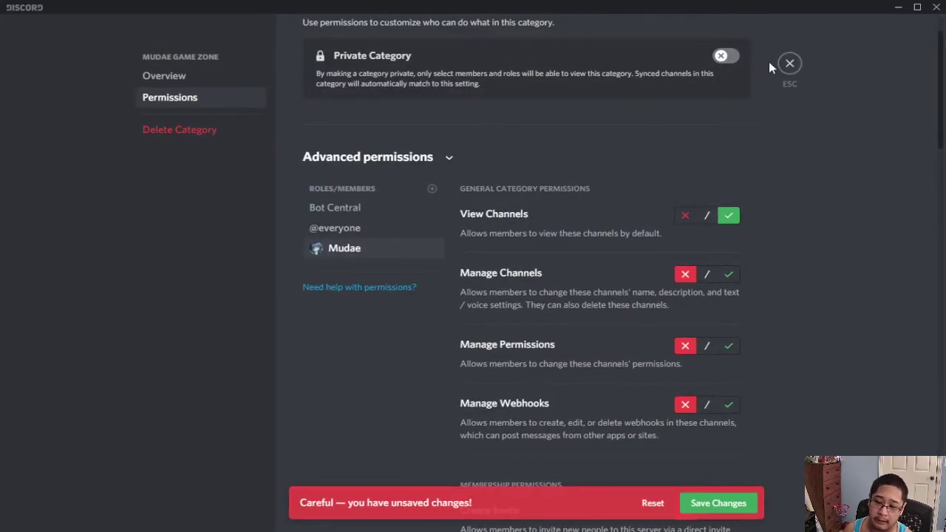
{"action": "left_click", "coordinate": [719, 503]}
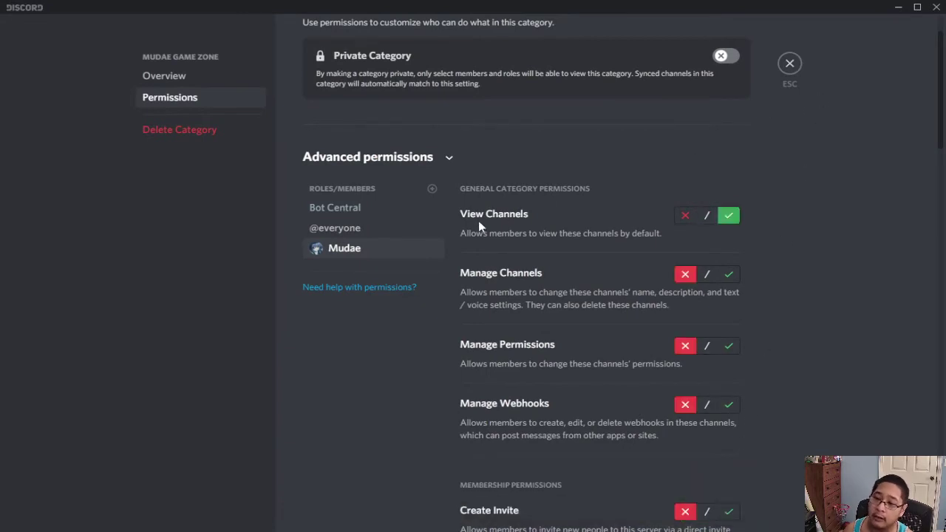
Step: Open the Bot Central role's category permissions and examine its general, membership and text channel settings
{"action": "left_click", "coordinate": [377, 222]}
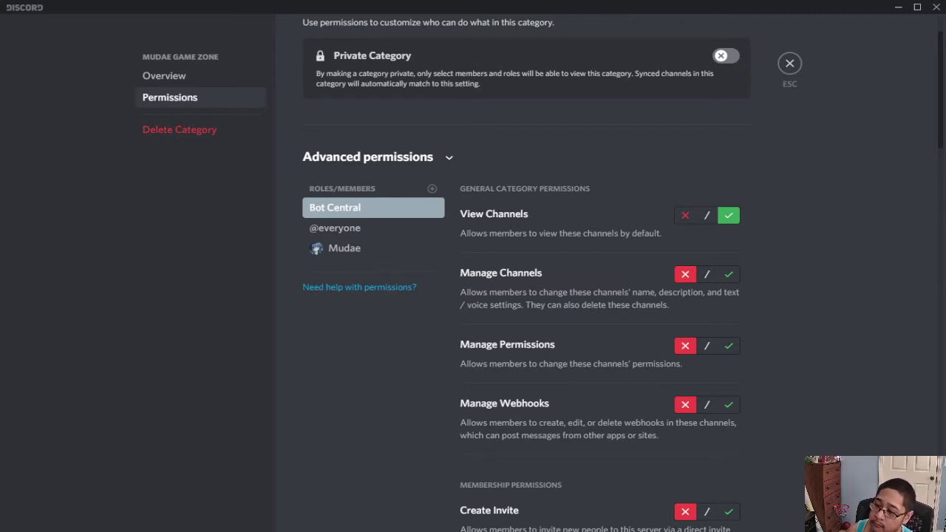
{"action": "scroll", "coordinate": [755, 173], "scroll_direction": "down", "scroll_amount": 8}
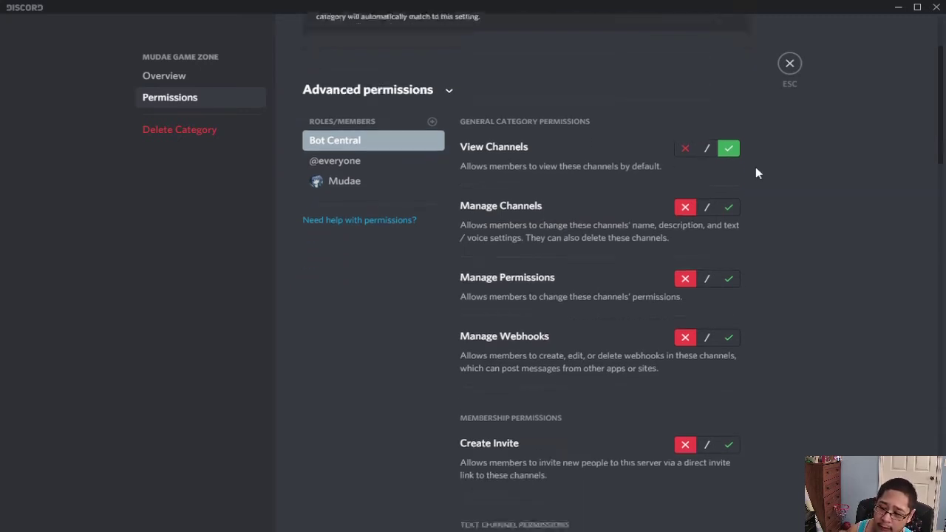
{"action": "scroll", "coordinate": [756, 173], "scroll_direction": "down", "scroll_amount": 6}
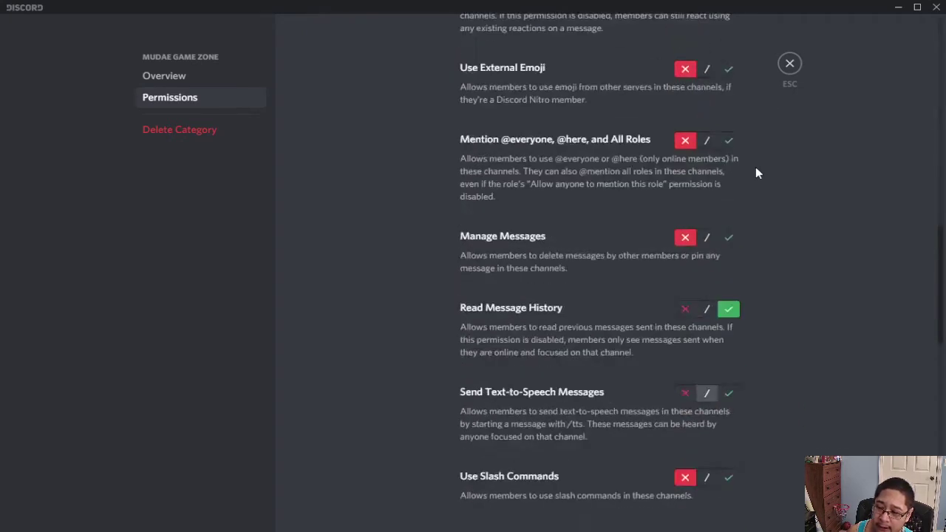
{"action": "scroll", "coordinate": [756, 173], "scroll_direction": "up", "scroll_amount": 6}
{"action": "scroll", "coordinate": [755, 173], "scroll_direction": "up", "scroll_amount": 2}
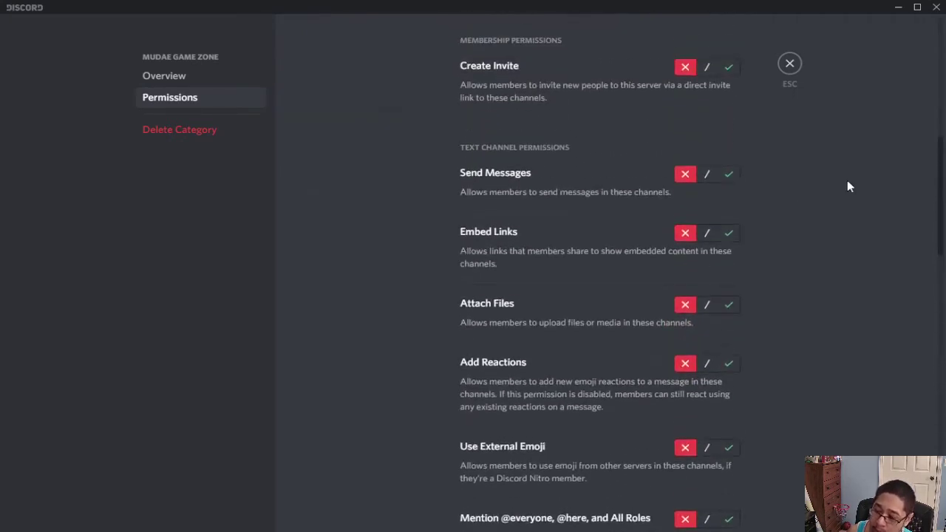
Step: Compare the Bot Central role's category permissions with the Mudae bot's general, membership and text channel overrides
{"action": "scroll", "coordinate": [833, 215], "scroll_direction": "up", "scroll_amount": 4}
{"action": "scroll", "coordinate": [835, 217], "scroll_direction": "down", "scroll_amount": 1}
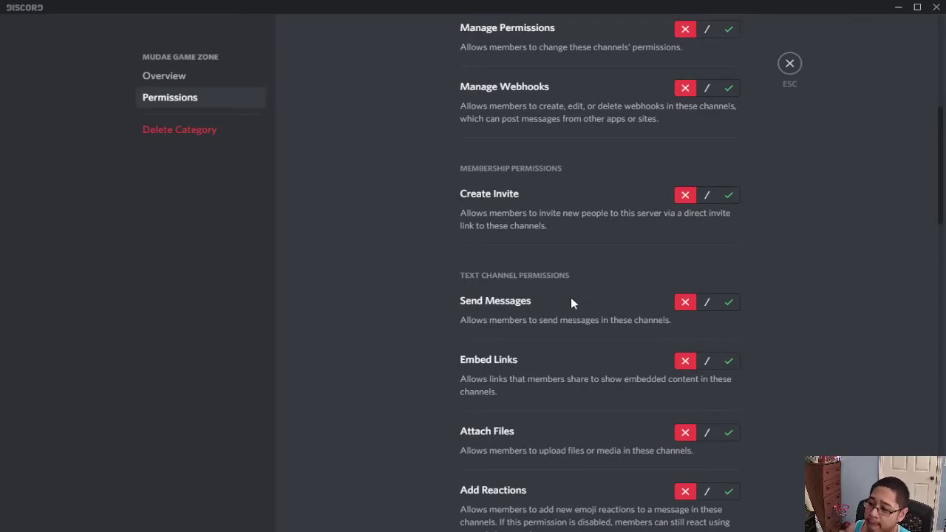
{"action": "scroll", "coordinate": [571, 303], "scroll_direction": "up", "scroll_amount": 4}
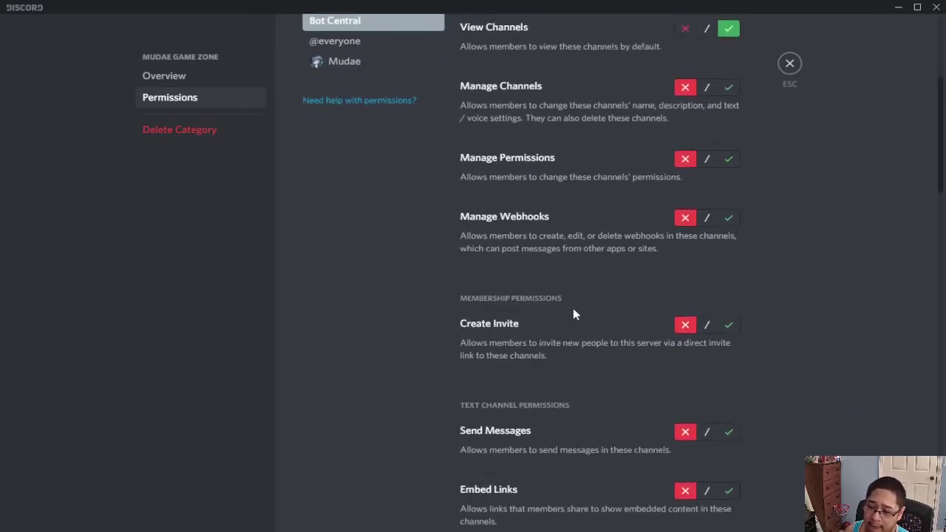
{"action": "scroll", "coordinate": [573, 312], "scroll_direction": "down", "scroll_amount": 4}
{"action": "scroll", "coordinate": [573, 310], "scroll_direction": "up", "scroll_amount": 5}
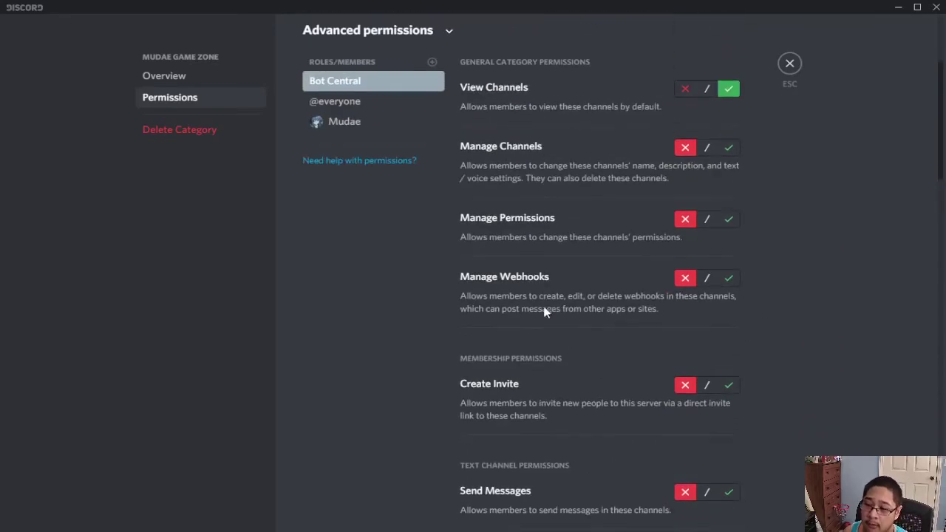
{"action": "left_click", "coordinate": [369, 124]}
{"action": "scroll", "coordinate": [661, 255], "scroll_direction": "down", "scroll_amount": 5}
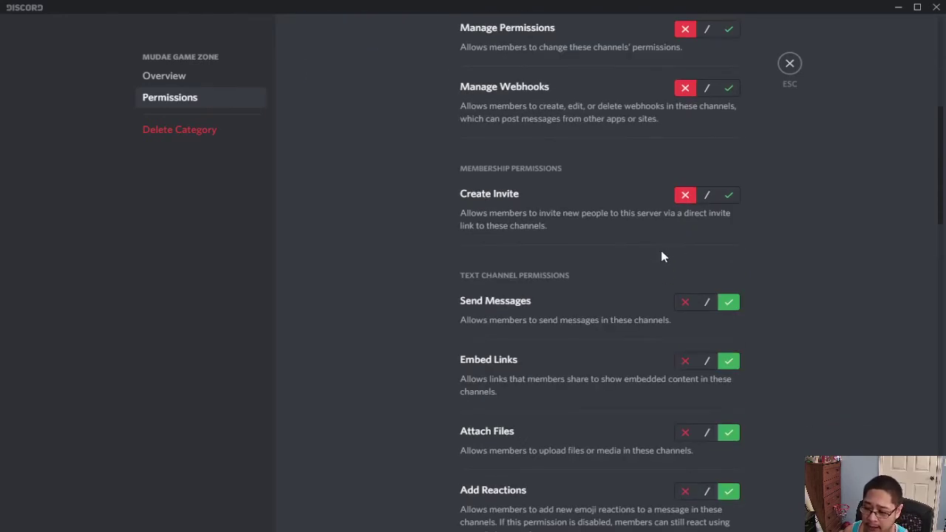
{"action": "scroll", "coordinate": [661, 250], "scroll_direction": "up", "scroll_amount": 5}
{"action": "scroll", "coordinate": [660, 251], "scroll_direction": "down", "scroll_amount": 5}
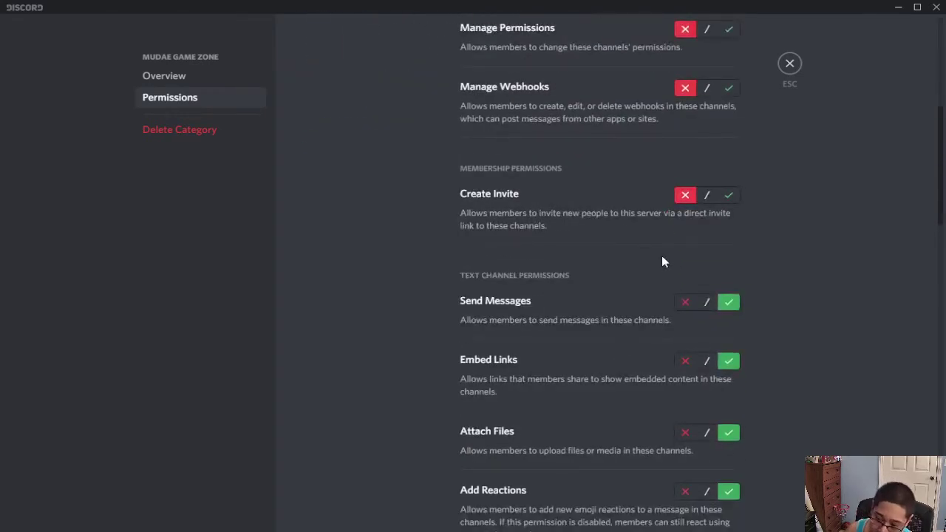
{"action": "scroll", "coordinate": [661, 261], "scroll_direction": "up", "scroll_amount": 5}
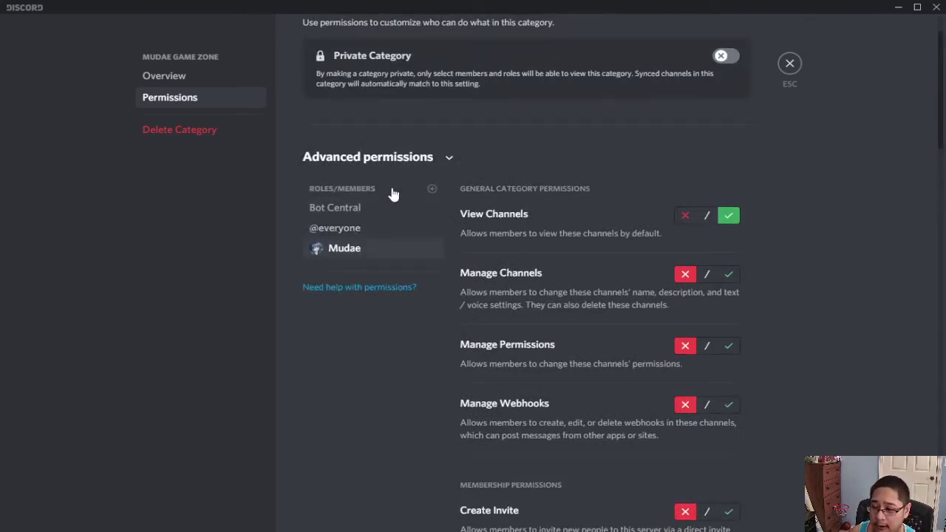
Step: Recheck the View Channels, Manage and Send Messages settings of Bot Central against those of the Mudae bot
{"action": "left_click", "coordinate": [333, 212]}
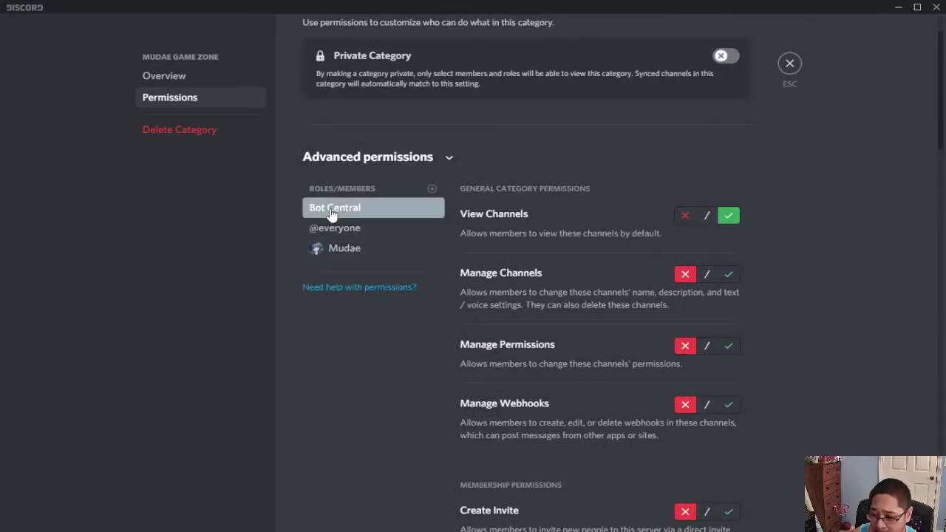
{"action": "scroll", "coordinate": [427, 263], "scroll_direction": "down", "scroll_amount": 3}
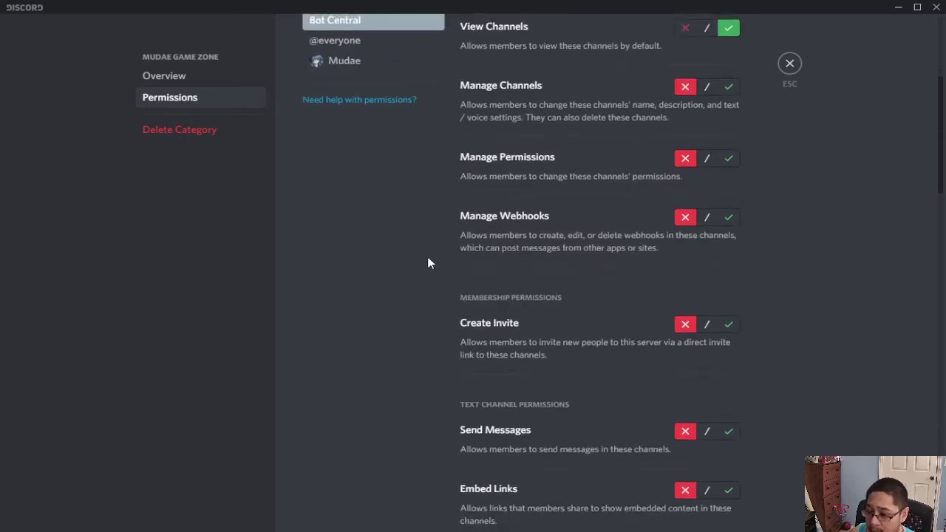
{"action": "scroll", "coordinate": [427, 262], "scroll_direction": "up", "scroll_amount": 3}
{"action": "left_click", "coordinate": [417, 255]}
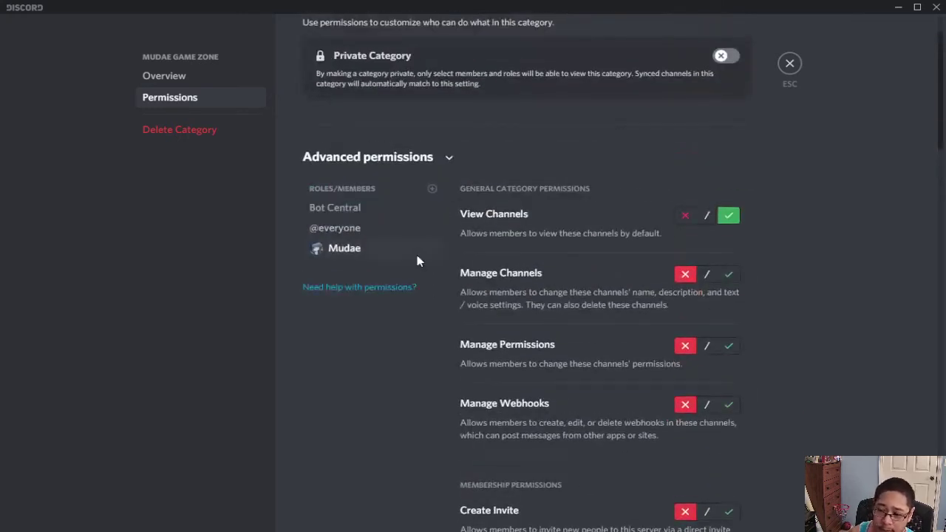
{"action": "scroll", "coordinate": [475, 281], "scroll_direction": "down", "scroll_amount": 3}
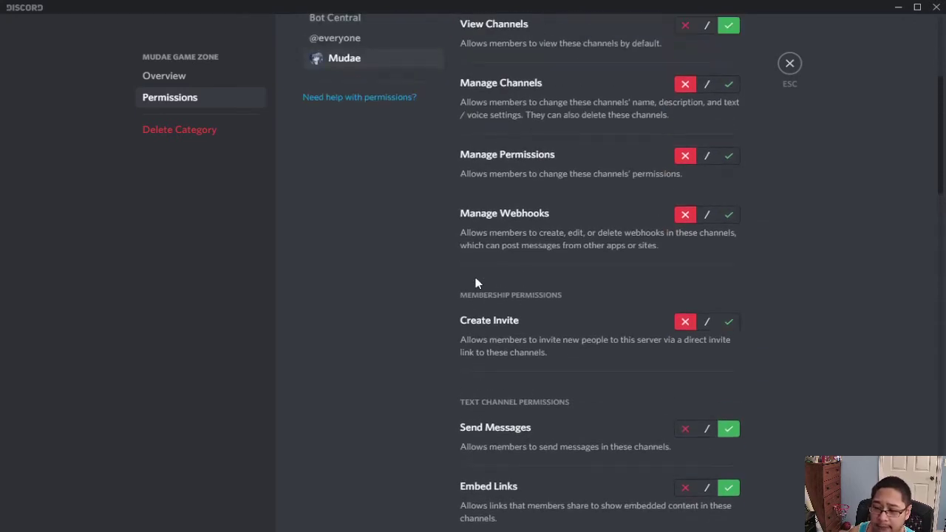
{"action": "scroll", "coordinate": [475, 280], "scroll_direction": "up", "scroll_amount": 2}
{"action": "left_click", "coordinate": [370, 146]}
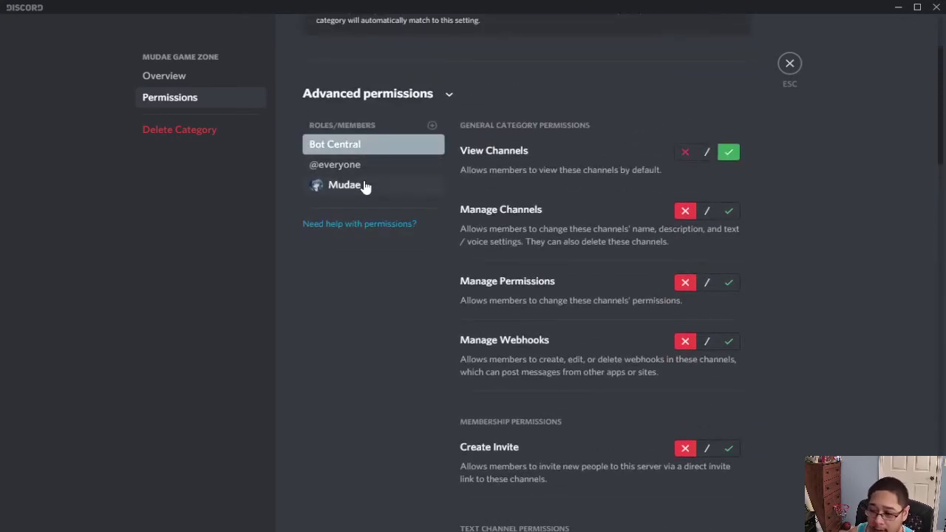
{"action": "left_click", "coordinate": [364, 186]}
{"action": "scroll", "coordinate": [510, 185], "scroll_direction": "down", "scroll_amount": 6}
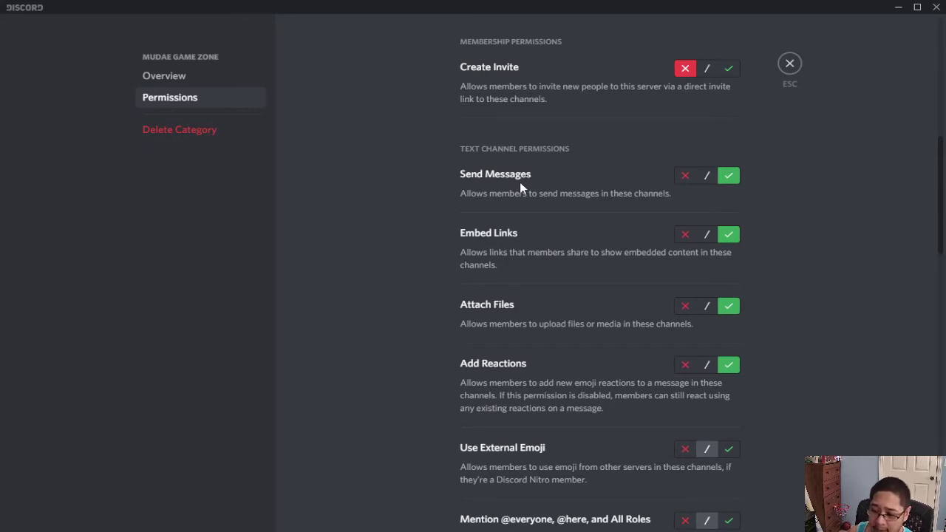
{"action": "scroll", "coordinate": [522, 187], "scroll_direction": "up", "scroll_amount": 6}
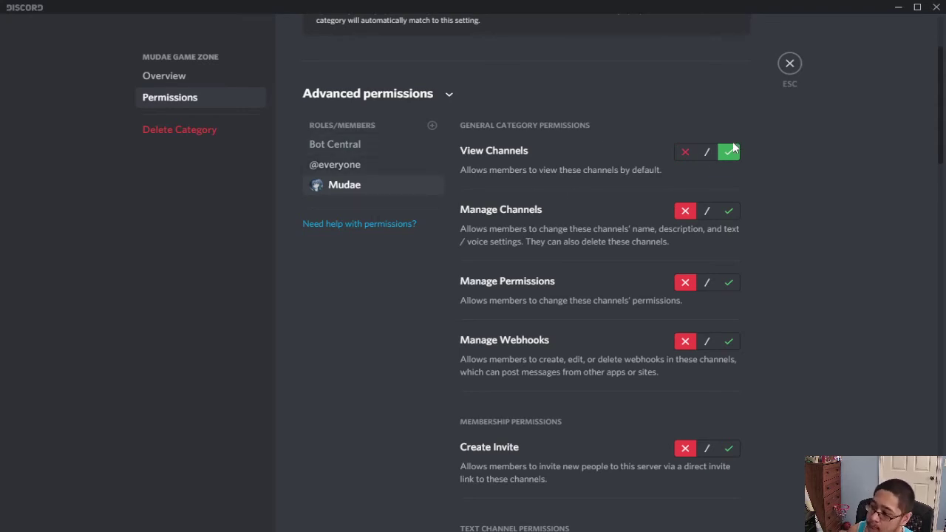
{"action": "scroll", "coordinate": [741, 239], "scroll_direction": "down", "scroll_amount": 2}
{"action": "scroll", "coordinate": [765, 174], "scroll_direction": "up", "scroll_amount": 1}
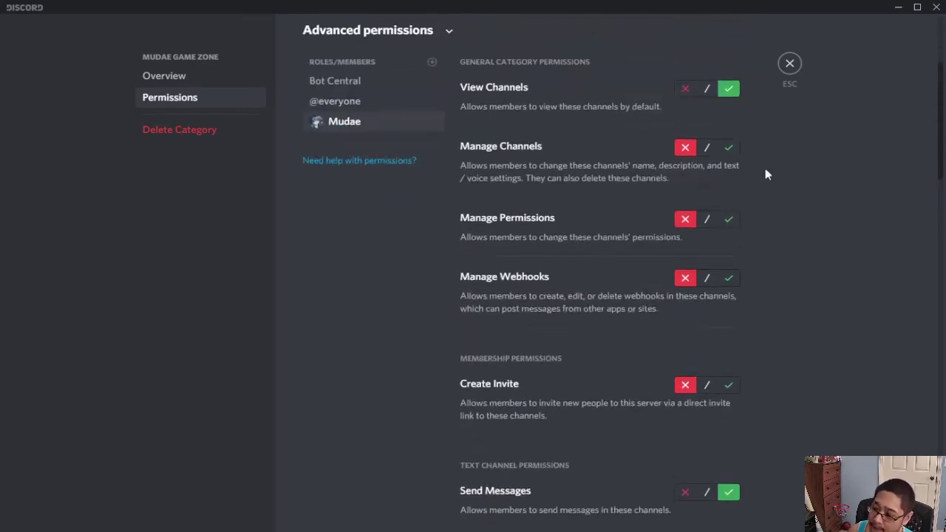
Step: Leave the category settings and send the $w roll command in the claim-game channel
{"action": "left_click", "coordinate": [790, 67]}
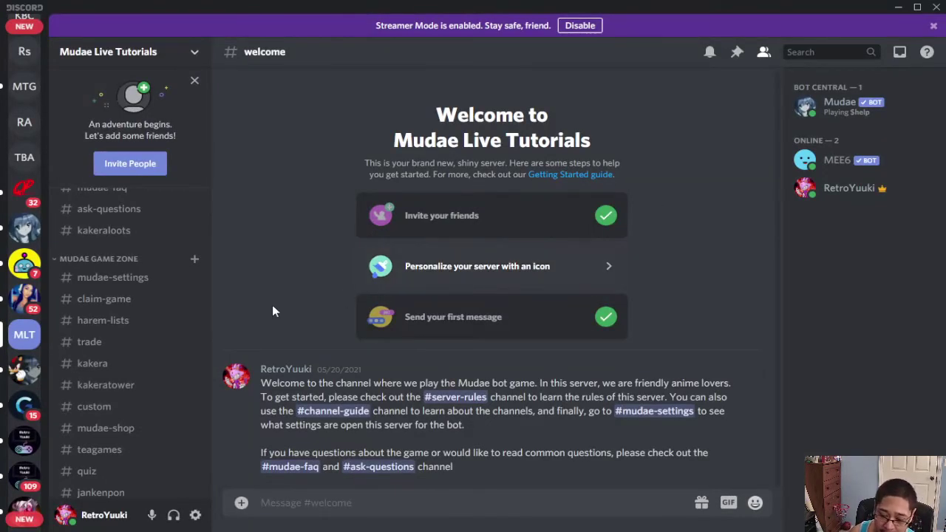
{"action": "left_click", "coordinate": [115, 306]}
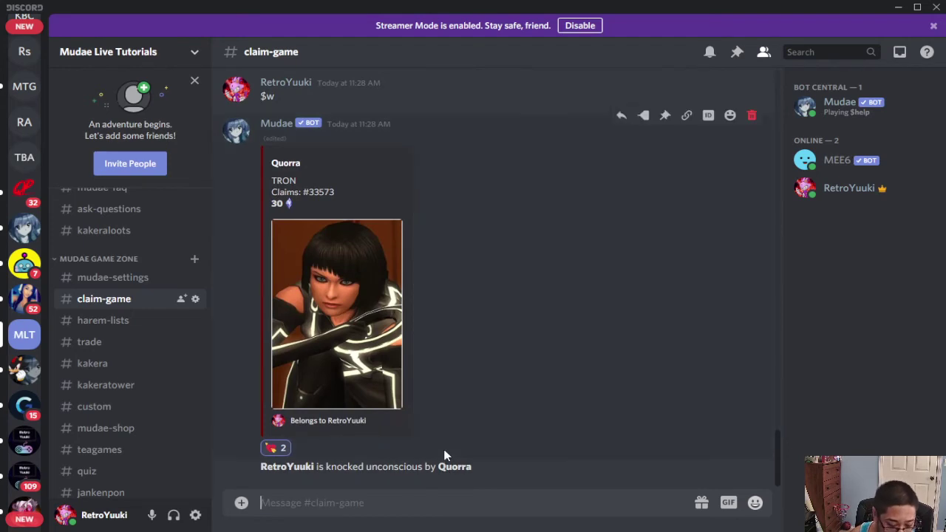
{"action": "type", "text": "$w"}
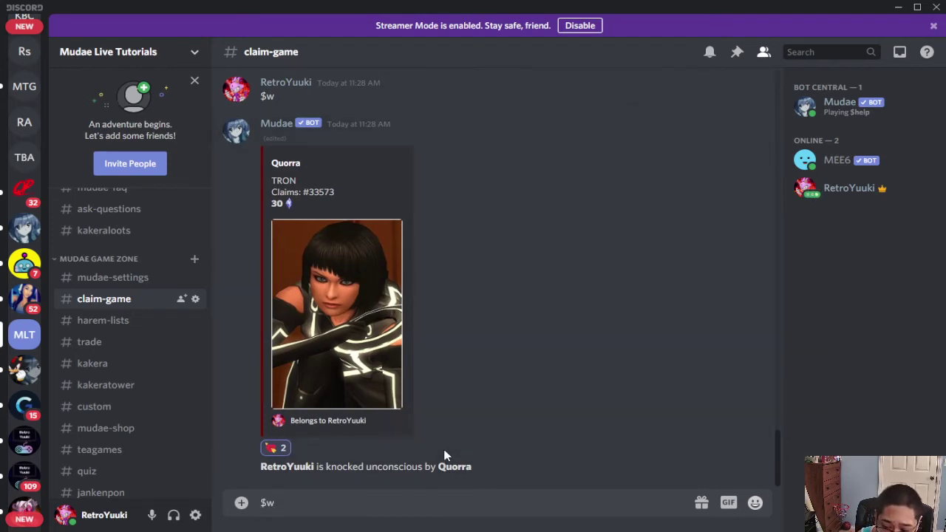
{"action": "key", "text": "Return"}
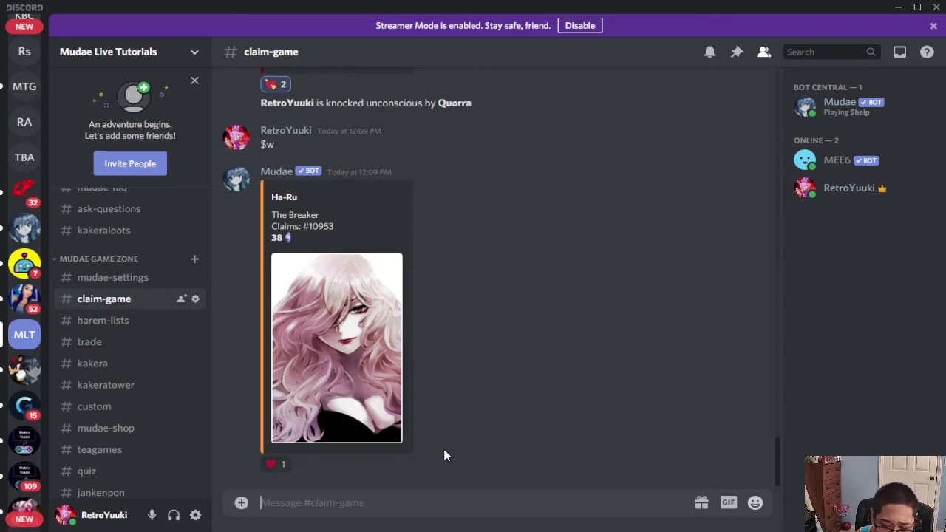
{"action": "type", "text": "$s"}
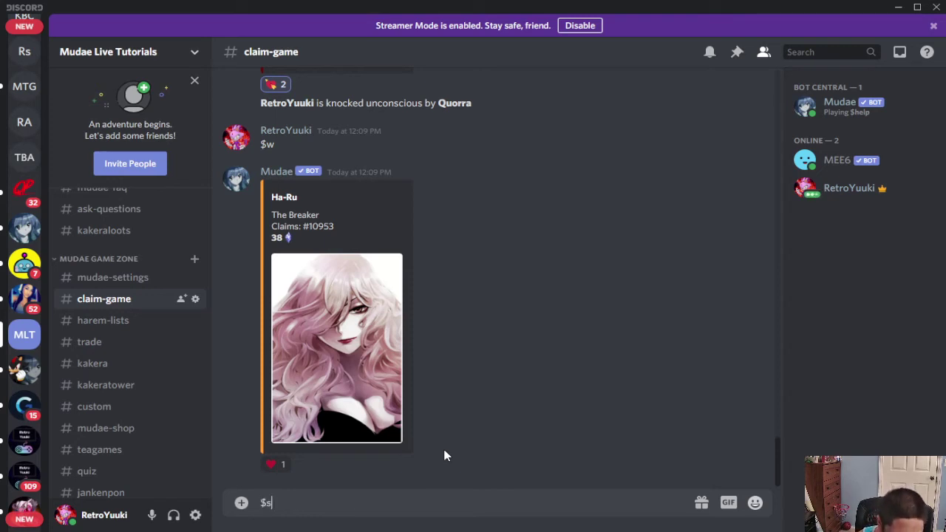
{"action": "type", "text": "ettings"}
{"action": "key", "text": "Return"}
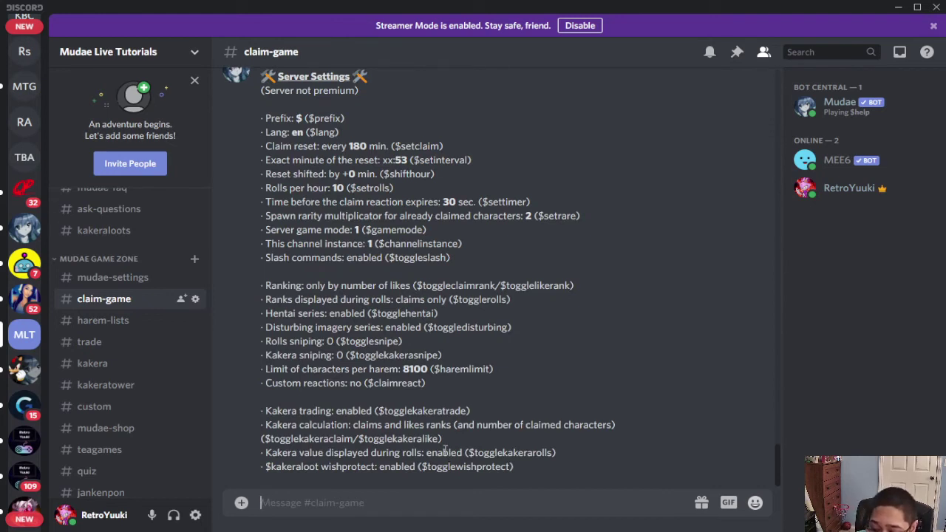
Step: Send the $togglereact command to read its options for automatic reactions under rolls
{"action": "type", "text": "$t"}
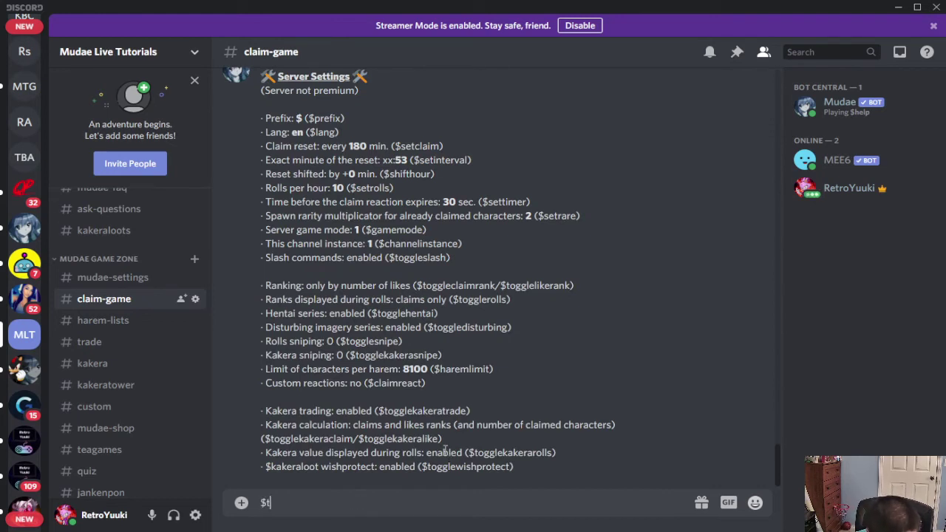
{"action": "type", "text": "ogglereact"}
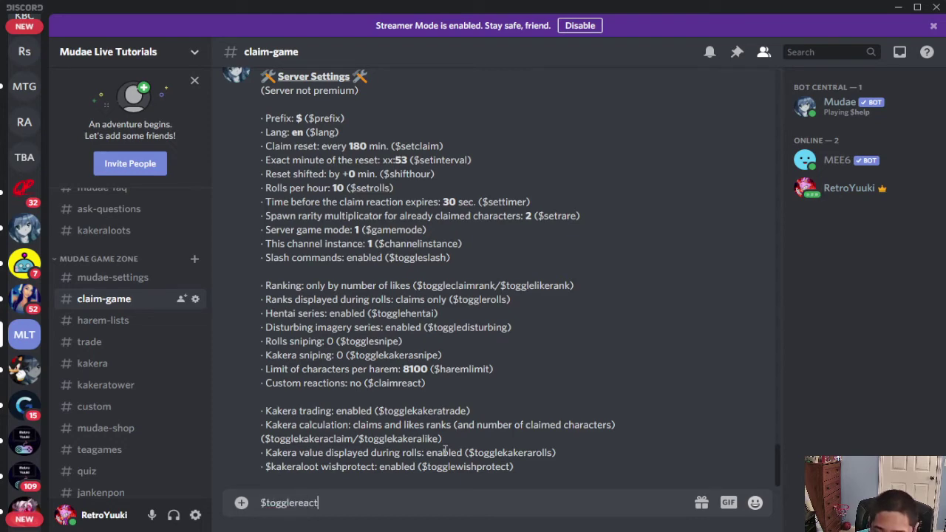
{"action": "key", "text": "Return"}
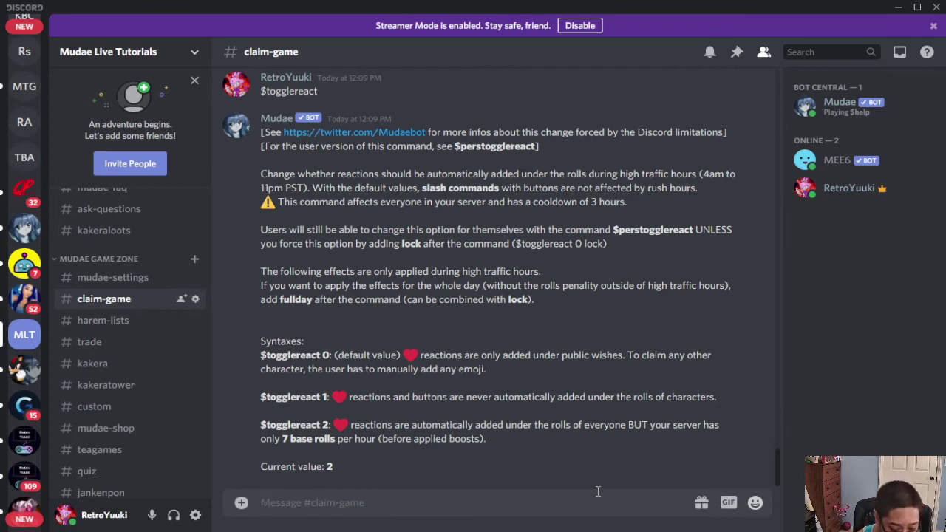
{"action": "type", "text": "$chann"}
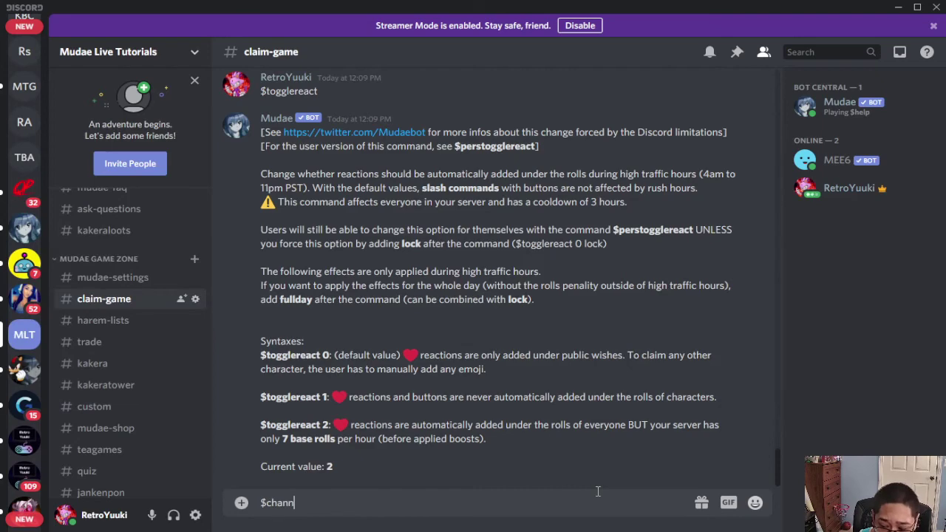
{"action": "type", "text": "elallow"}
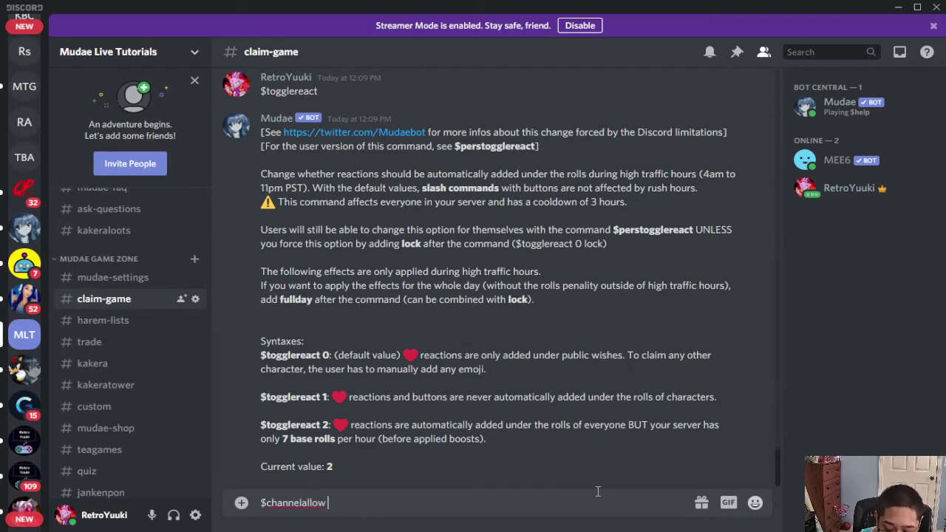
{"action": "type", "text": " #"}
{"action": "key", "text": "BackSpace"}
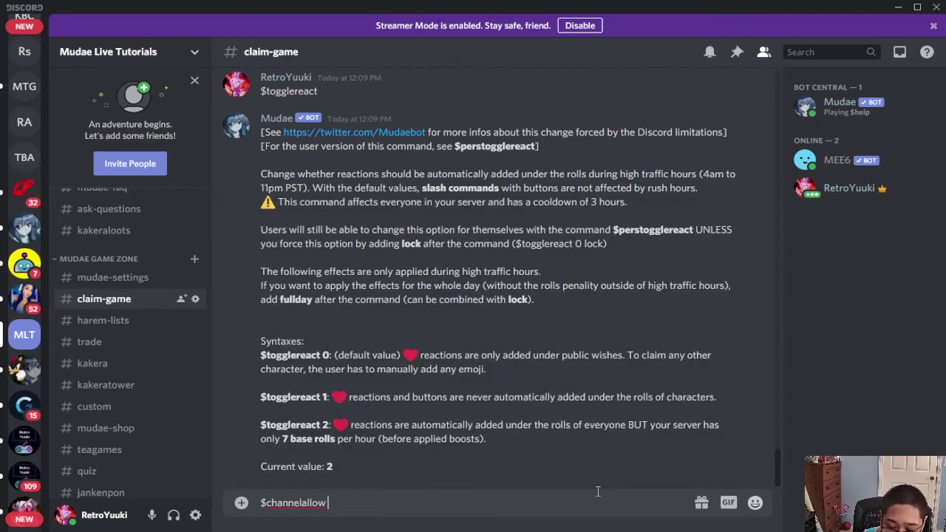
{"action": "type", "text": "#"}
{"action": "key", "text": "BackSpace"}
{"action": "type", "text": "$ch"}
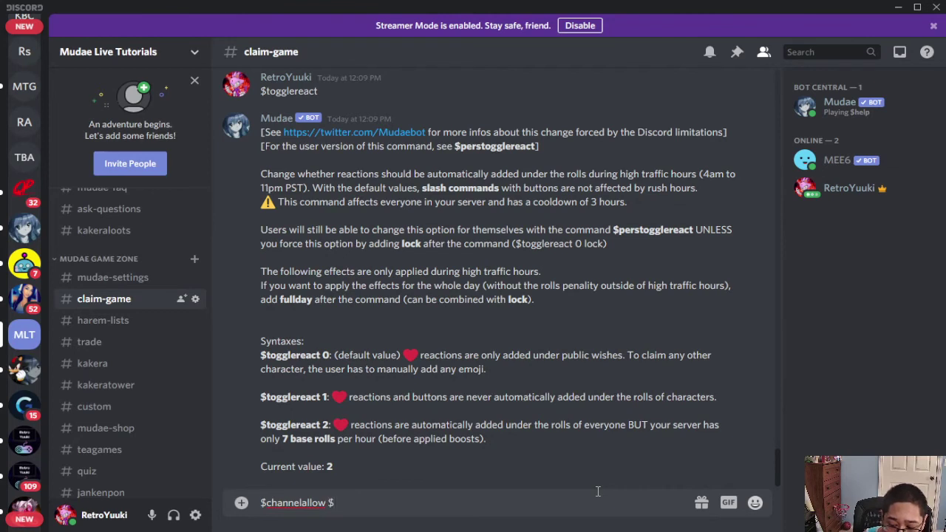
{"action": "type", "text": "ann"}
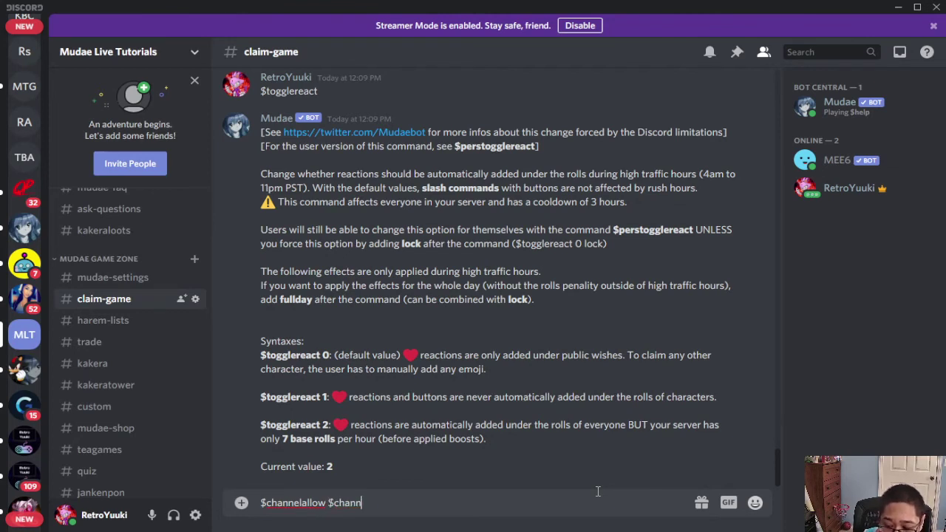
{"action": "type", "text": "eldeny"}
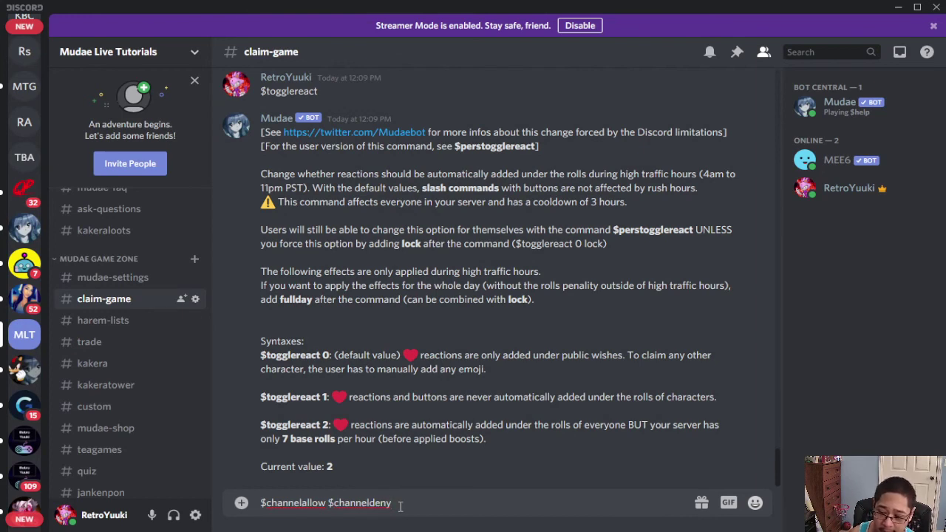
{"action": "key", "text": "BackSpace"}
{"action": "key", "text": "BackSpace"}
{"action": "key", "text": "BackSpace"}
{"action": "key", "text": "BackSpace"}
{"action": "key", "text": "BackSpace"}
{"action": "key", "text": "BackSpace"}
{"action": "key", "text": "BackSpace"}
{"action": "key", "text": "BackSpace"}
{"action": "key", "text": "BackSpace"}
{"action": "key", "text": "BackSpace"}
{"action": "key", "text": "BackSpace"}
{"action": "key", "text": "BackSpace"}
{"action": "key", "text": "BackSpace"}
{"action": "key", "text": "BackSpace"}
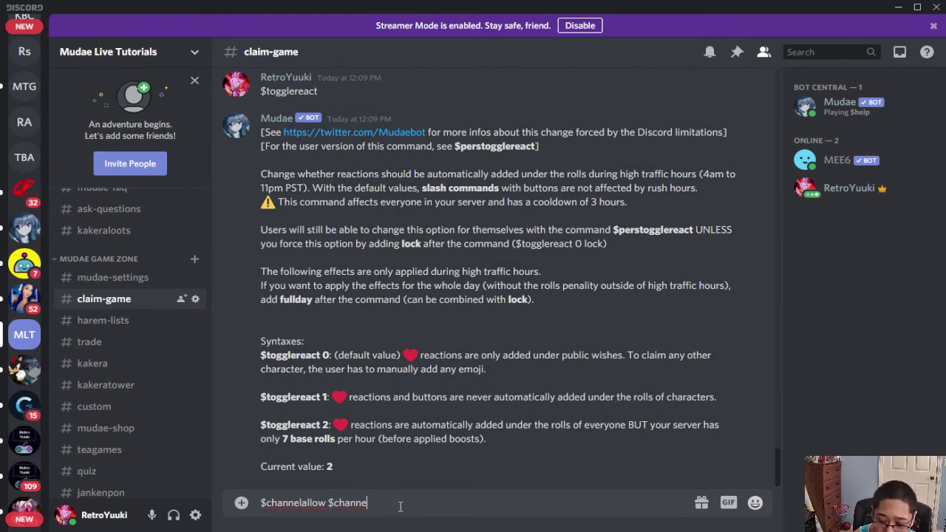
{"action": "key", "text": "BackSpace"}
{"action": "key", "text": "BackSpace"}
{"action": "key", "text": "BackSpace"}
{"action": "key", "text": "BackSpace"}
{"action": "key", "text": "BackSpace"}
{"action": "key", "text": "BackSpace"}
{"action": "key", "text": "BackSpace"}
{"action": "key", "text": "BackSpace"}
{"action": "key", "text": "BackSpace"}
{"action": "key", "text": "BackSpace"}
{"action": "key", "text": "BackSpace"}
{"action": "key", "text": "BackSpace"}
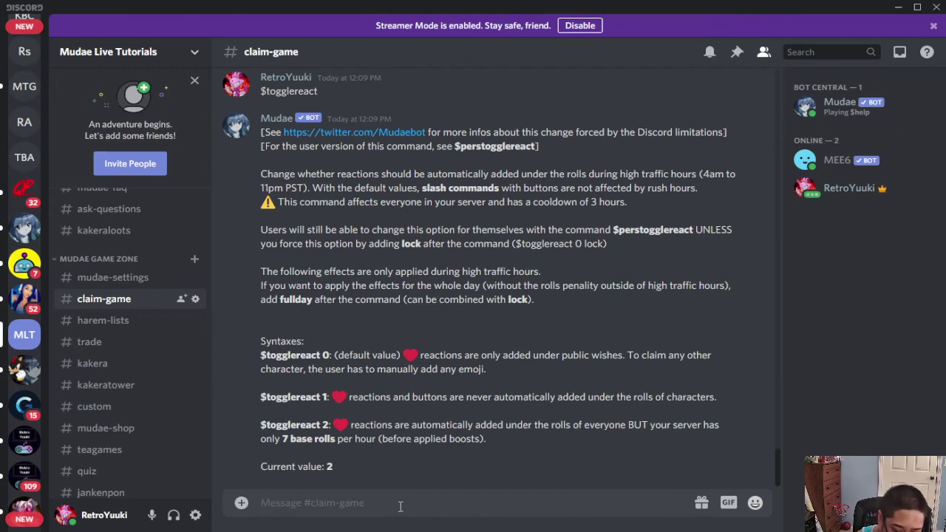
Step: Disable Pokémon slot commands in claim-game with "$channeldeny allpokeslot" and test the restriction by sending $p
{"action": "type", "text": "$"}
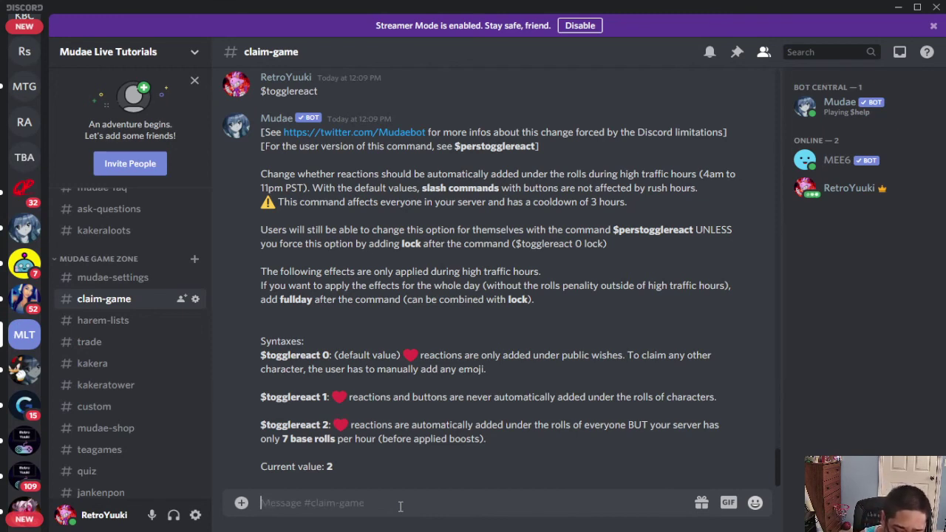
{"action": "type", "text": "channel"}
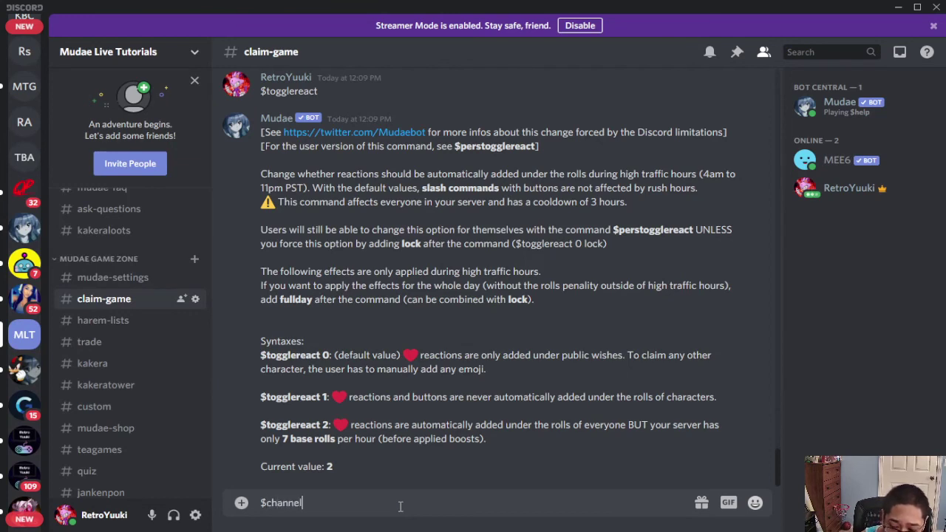
{"action": "type", "text": "deny a"}
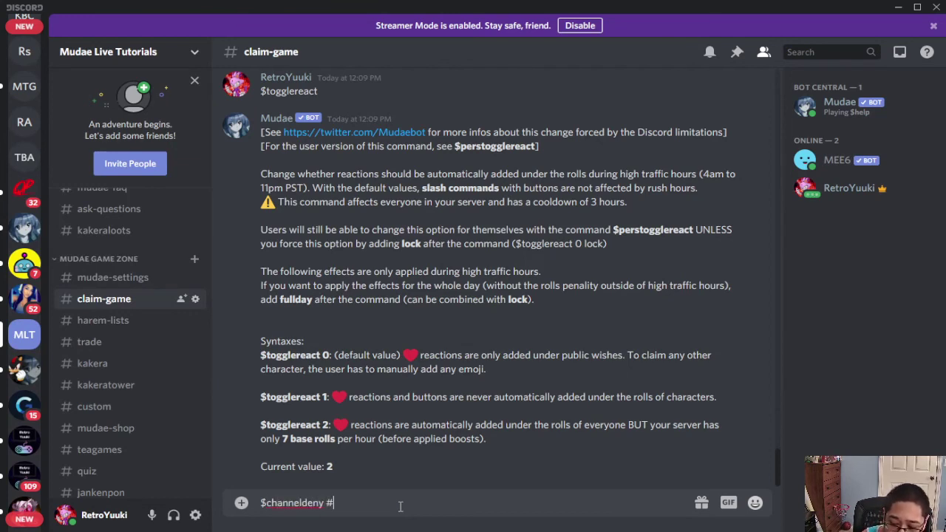
{"action": "key", "text": "BackSpace"}
{"action": "type", "text": "allpokems"}
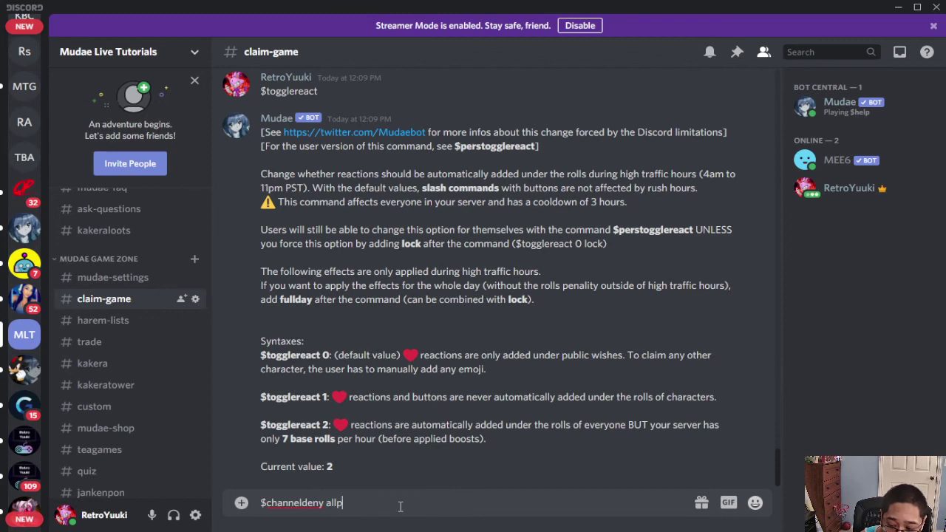
{"action": "key", "text": "BackSpace"}
{"action": "key", "text": "BackSpace"}
{"action": "type", "text": "slot"}
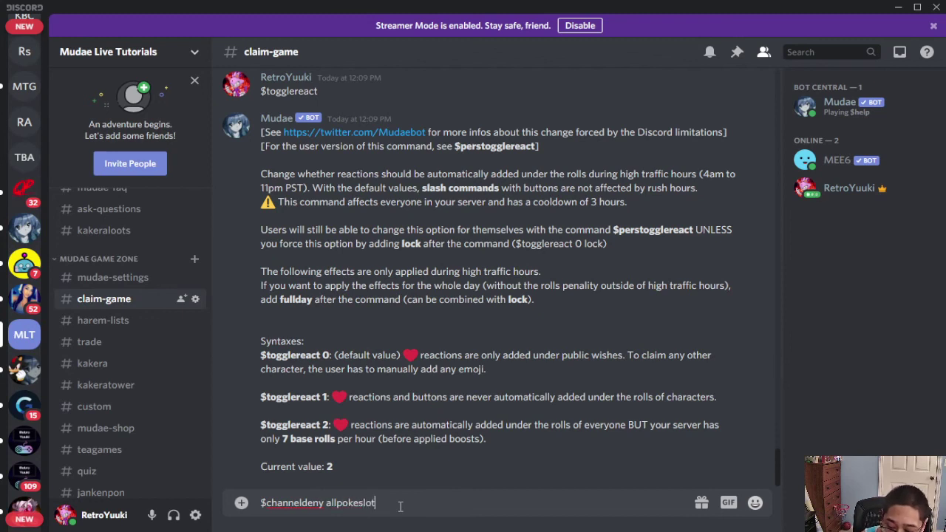
{"action": "key", "text": "Return"}
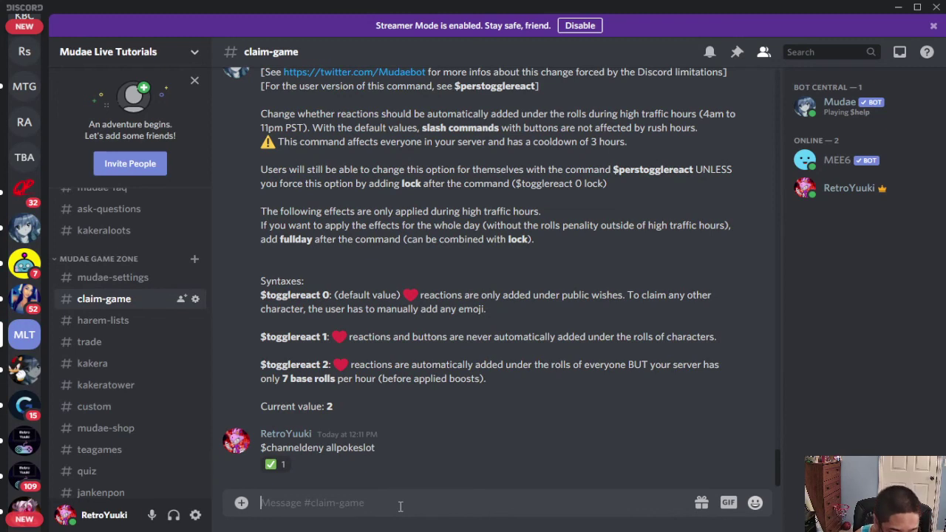
{"action": "type", "text": "$p"}
{"action": "key", "text": "Return"}
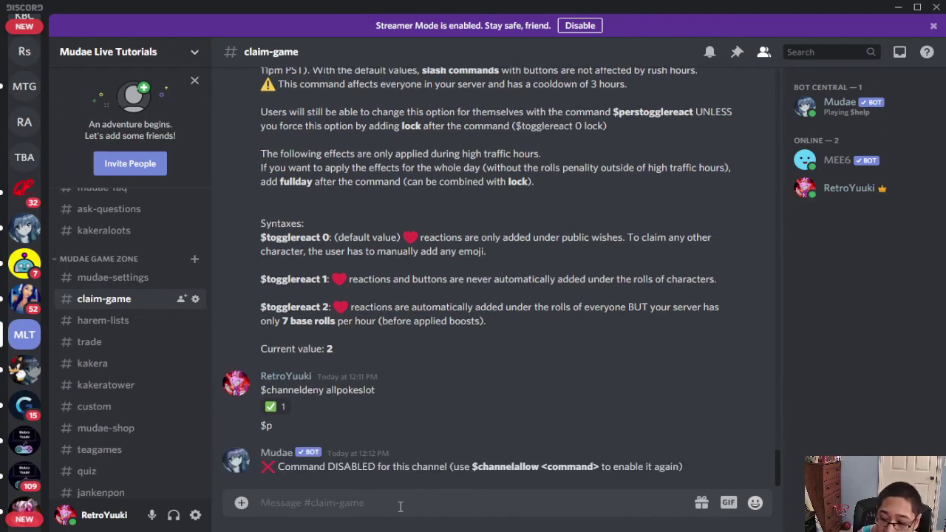